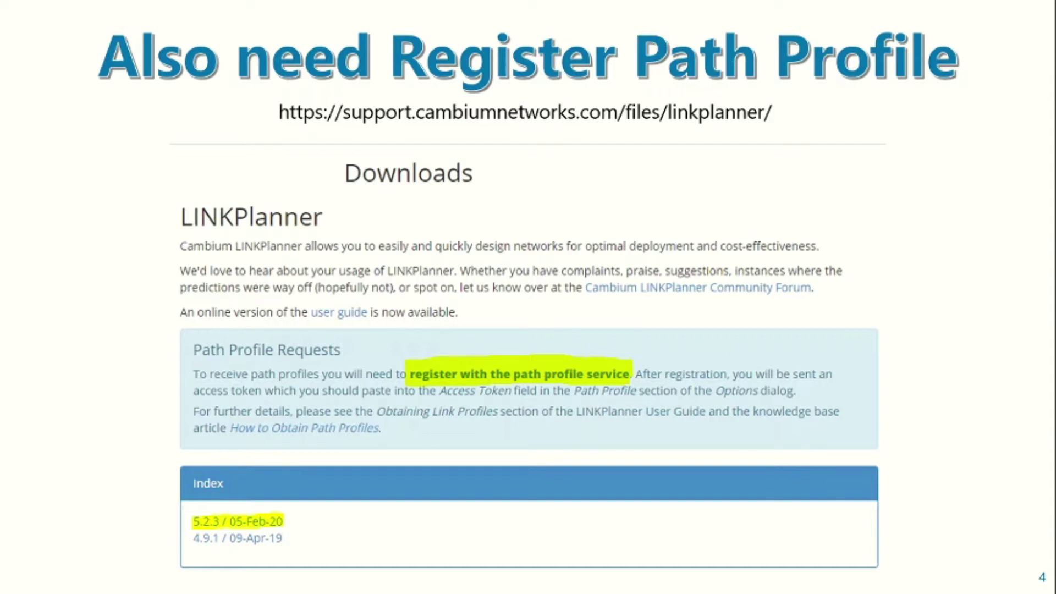
Advance the slideshow through slides 5 and 6 on entering the access token.
{"action": "key", "text": "Right"}
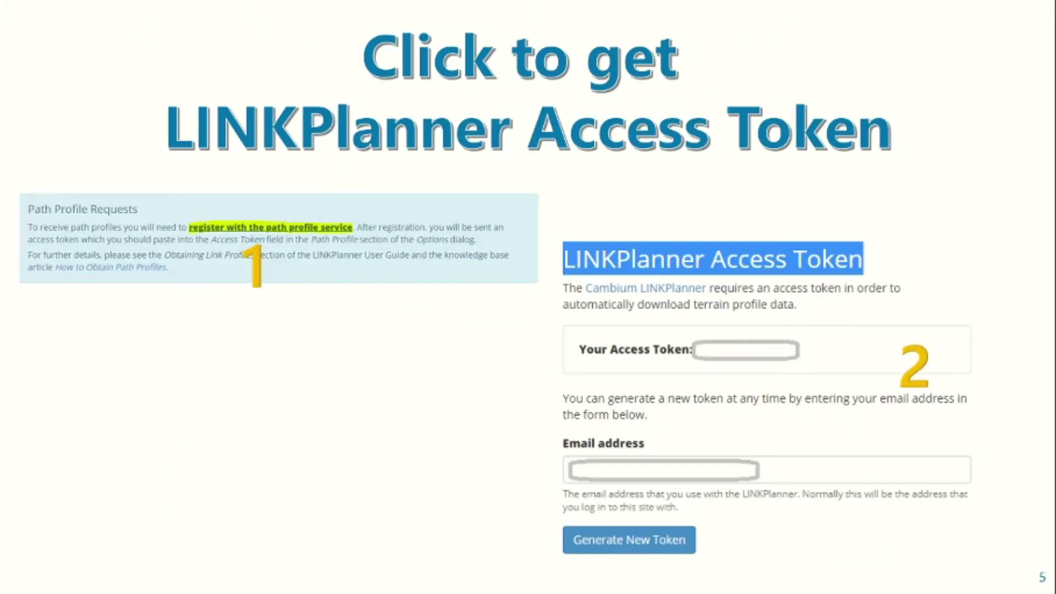
{"action": "key", "text": "Right"}
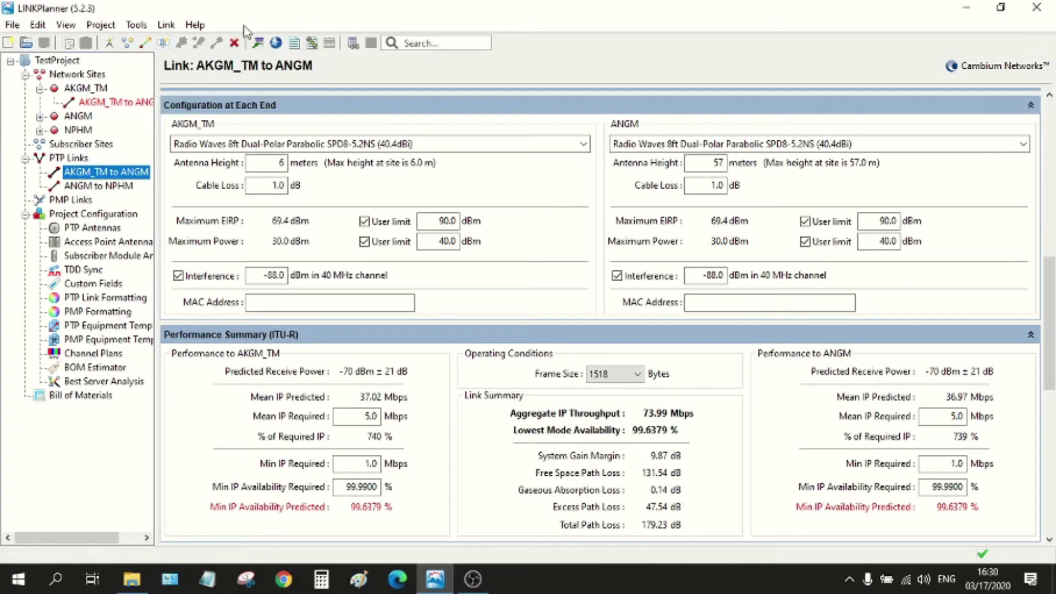
Reopen TestProject.lpp from Recent Projects, view site AKGM_TM, then list all network sites.
{"action": "left_click", "coordinate": [13, 24]}
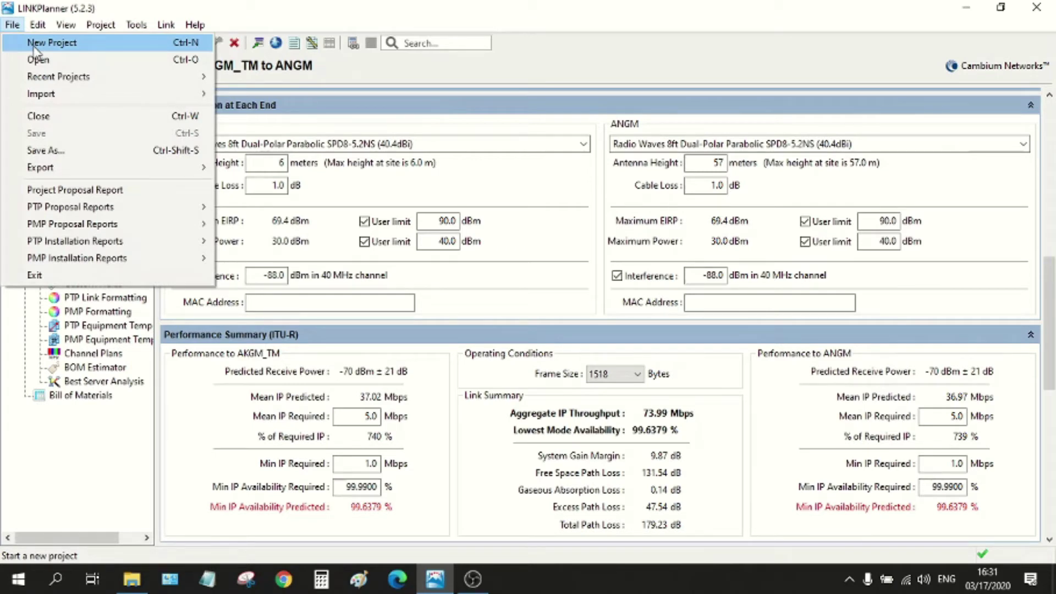
{"action": "mouse_move", "coordinate": [58, 76]}
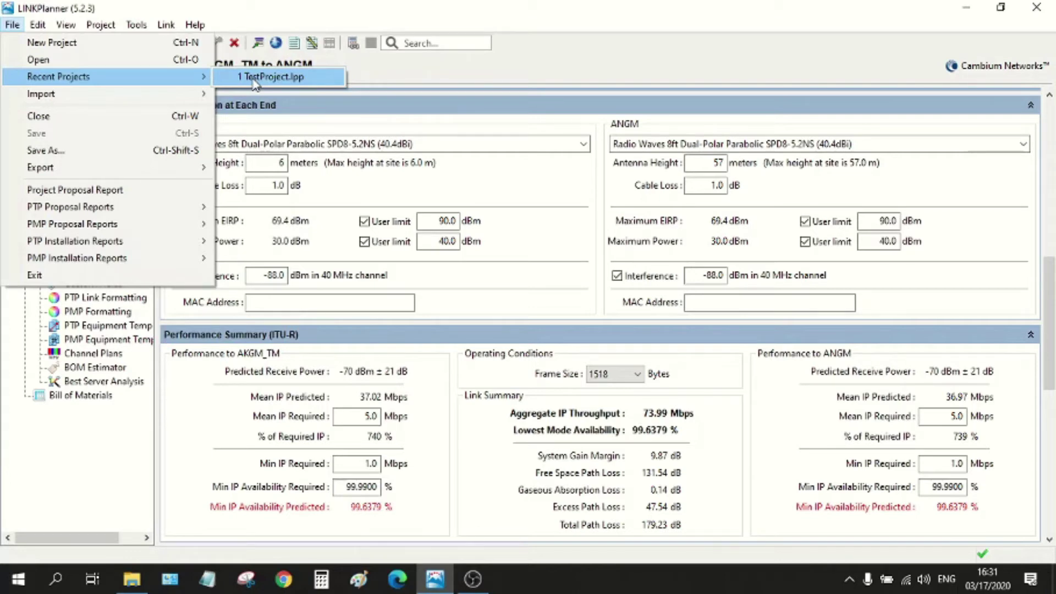
{"action": "left_click", "coordinate": [273, 77]}
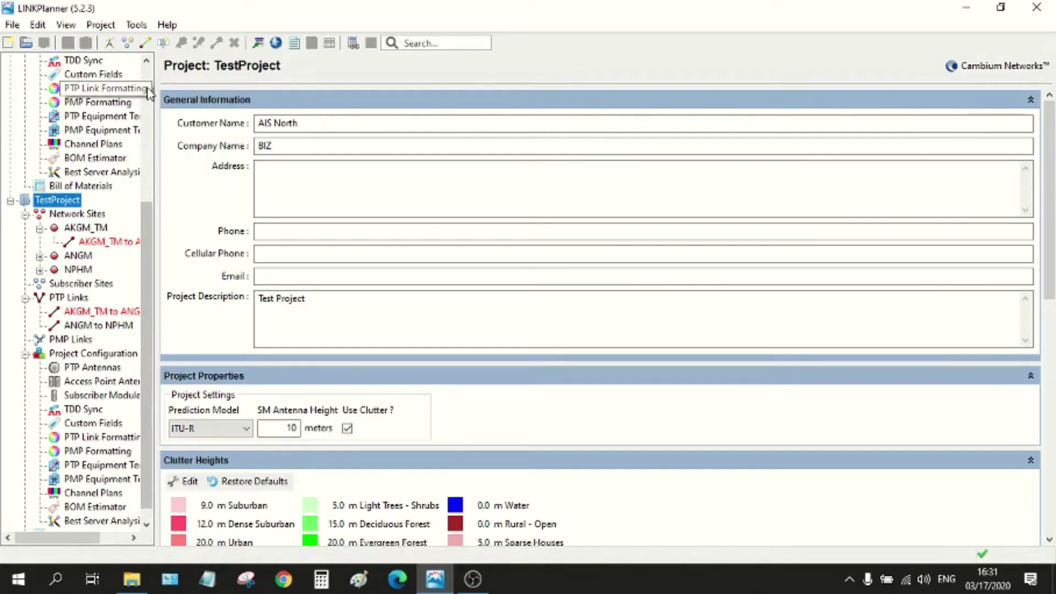
{"action": "scroll", "coordinate": [78, 96], "scroll_direction": "down", "scroll_amount": 3}
{"action": "left_click", "coordinate": [79, 89]}
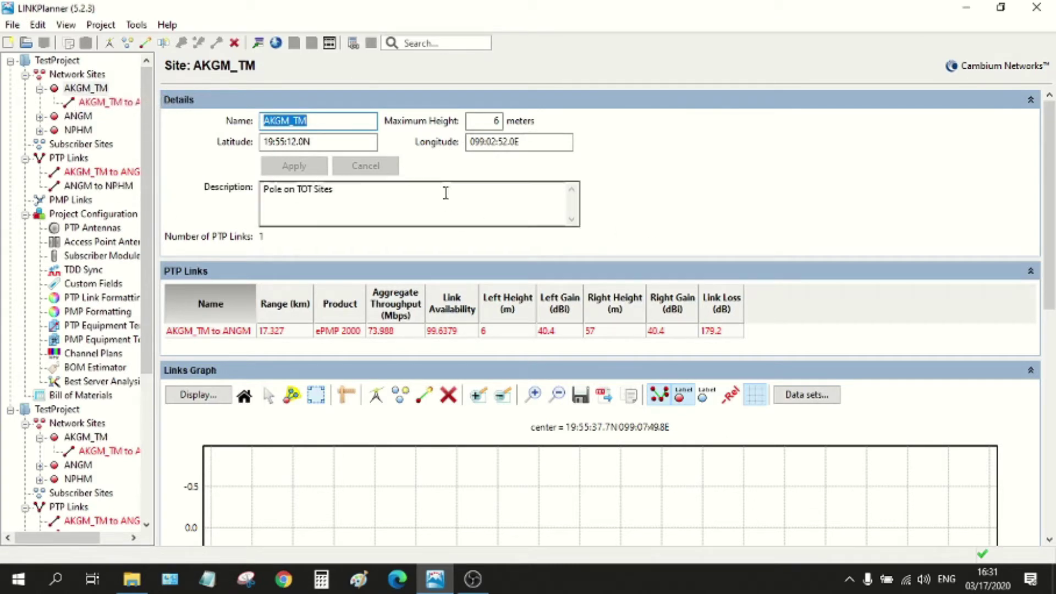
{"action": "left_click", "coordinate": [80, 76]}
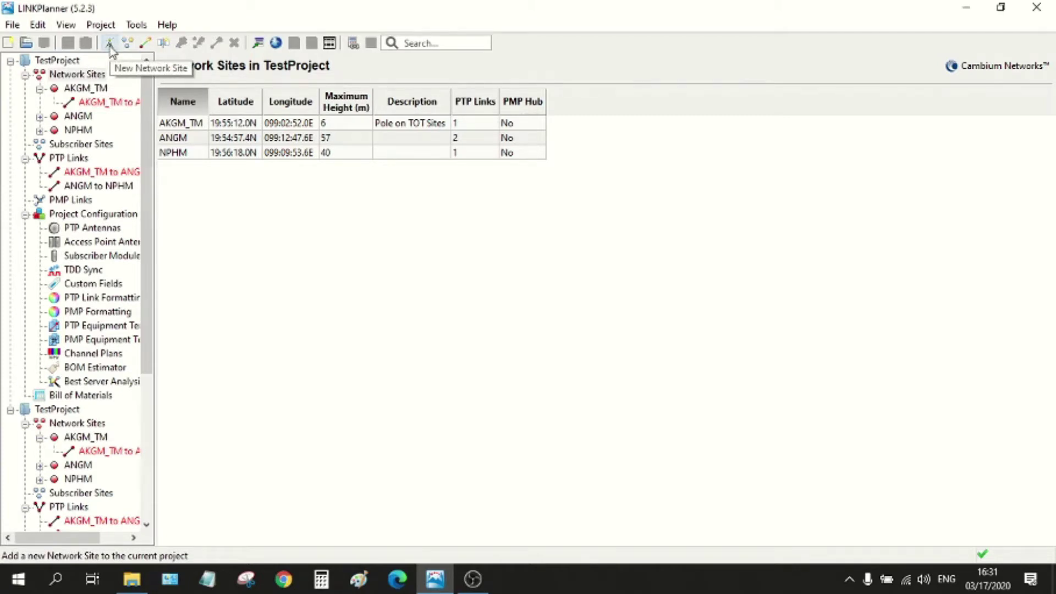
Cancel a new network site, then create a PTP link from AKGM_TM to ANGM.
{"action": "left_click", "coordinate": [110, 46]}
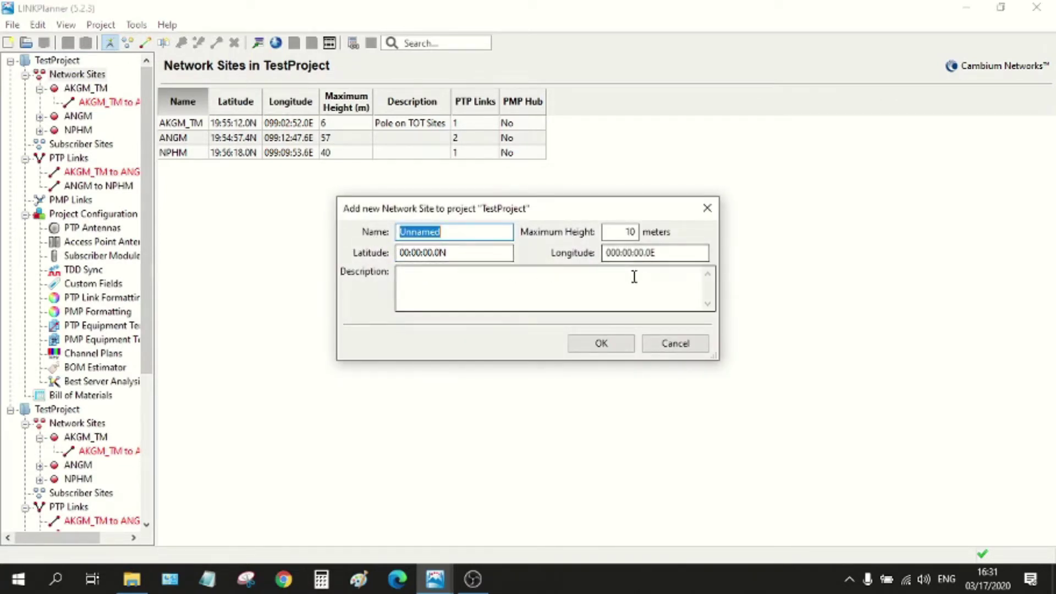
{"action": "left_click", "coordinate": [677, 349]}
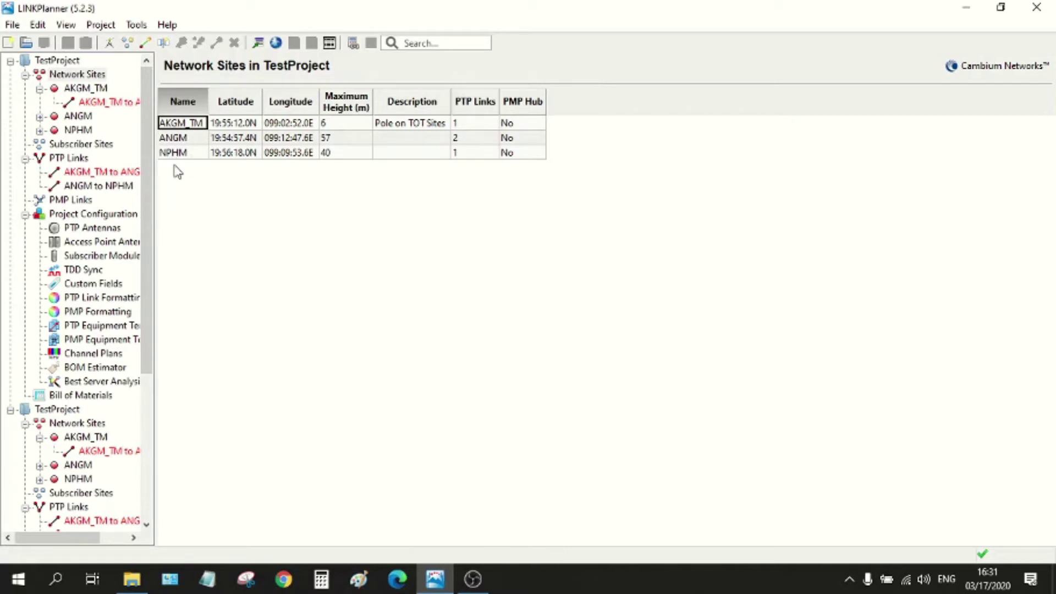
{"action": "left_click", "coordinate": [145, 44]}
{"action": "left_click", "coordinate": [402, 165]}
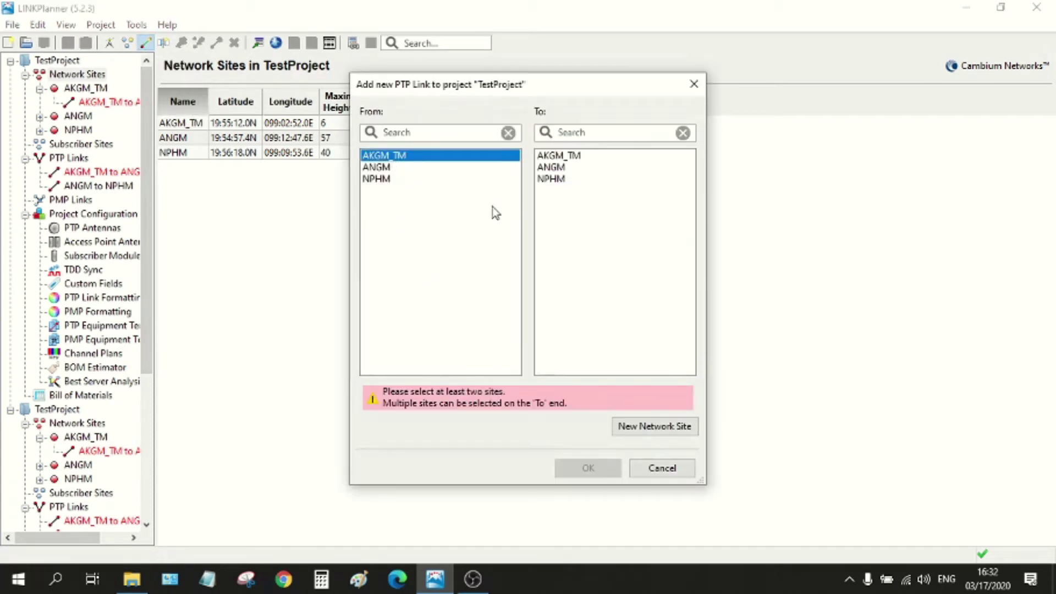
{"action": "left_click", "coordinate": [551, 171]}
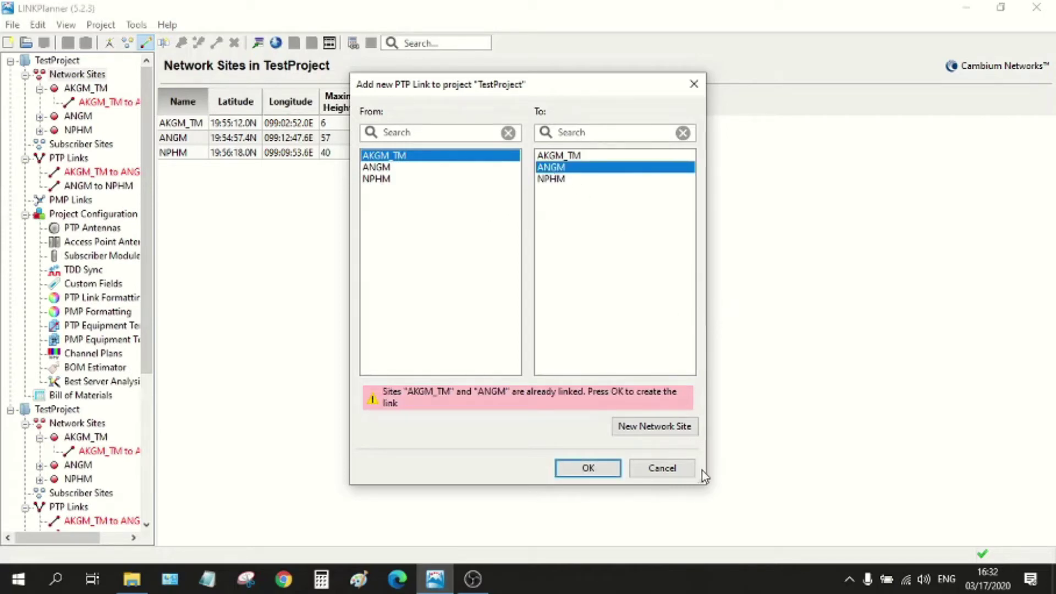
{"action": "left_click", "coordinate": [662, 468]}
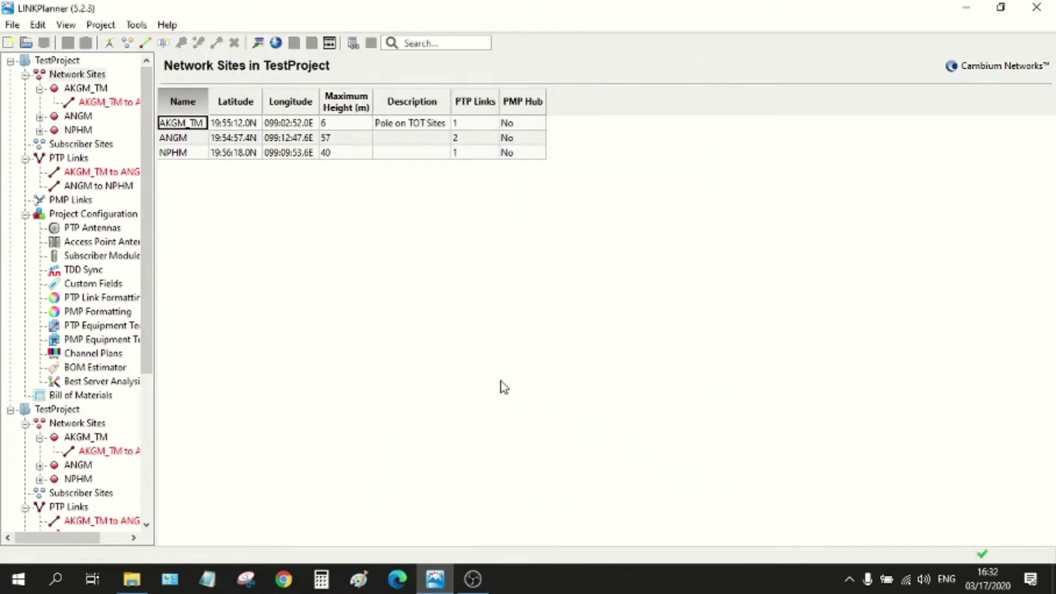
Review the AKGM_TM–ANGM link's EIRP limit and keep the 8ft SPD8-5.2NS dish at AKGM_TM.
{"action": "left_click", "coordinate": [113, 172]}
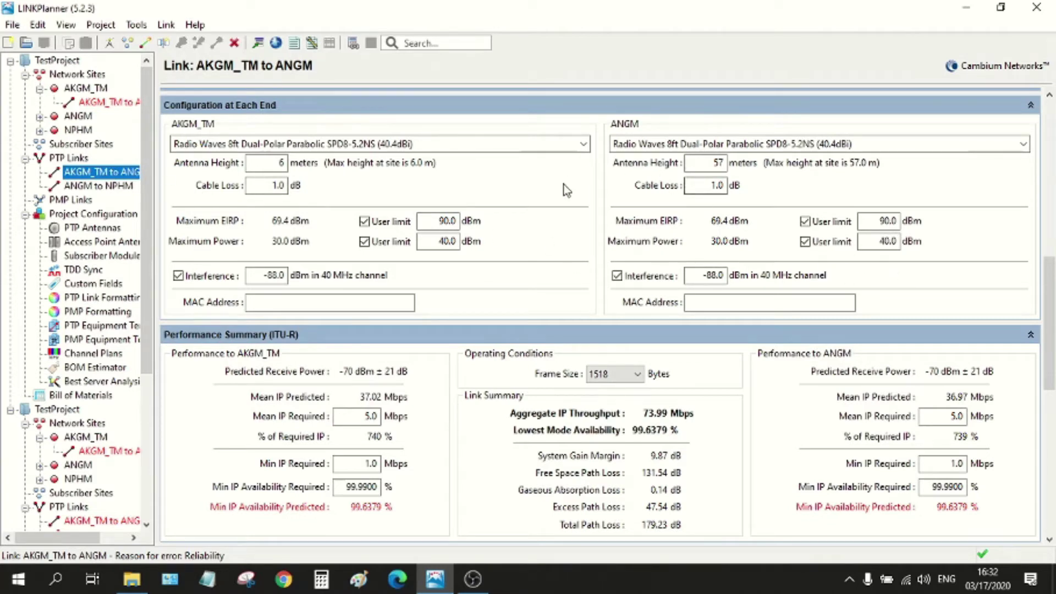
{"action": "left_click", "coordinate": [1051, 96]}
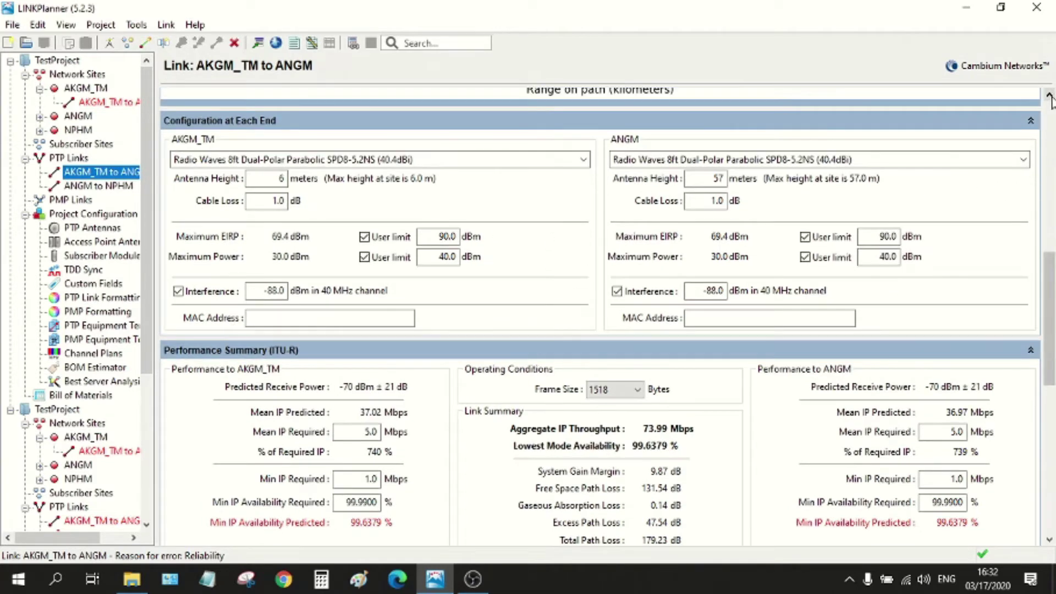
{"action": "scroll", "coordinate": [1050, 97], "scroll_direction": "up", "scroll_amount": 1}
{"action": "scroll", "coordinate": [1051, 97], "scroll_direction": "up", "scroll_amount": 1}
{"action": "scroll", "coordinate": [1050, 97], "scroll_direction": "up", "scroll_amount": 2}
{"action": "scroll", "coordinate": [1051, 97], "scroll_direction": "up", "scroll_amount": 2}
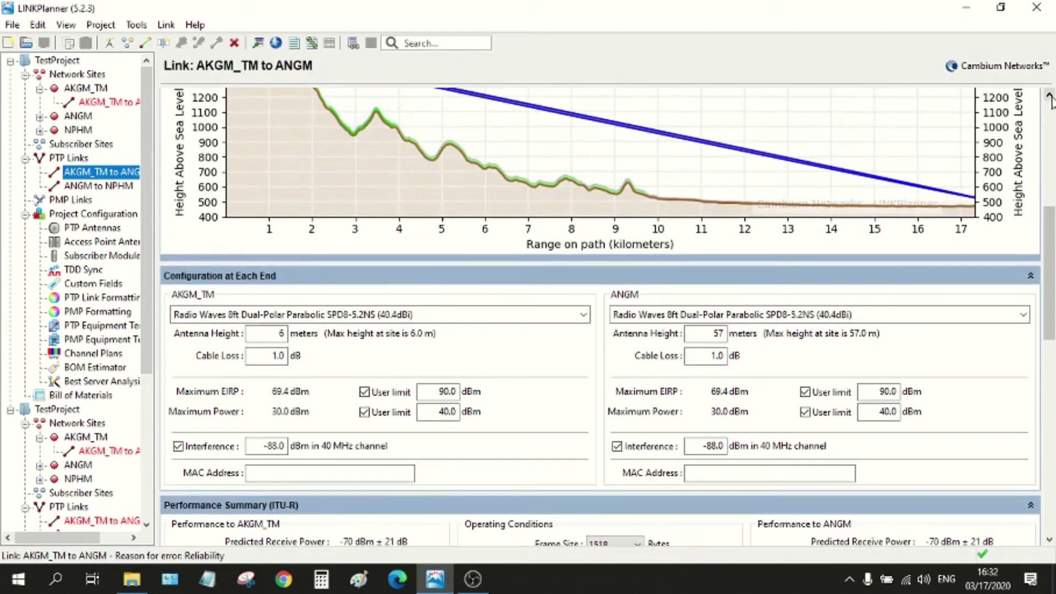
{"action": "scroll", "coordinate": [1051, 96], "scroll_direction": "up", "scroll_amount": 2}
{"action": "scroll", "coordinate": [1051, 96], "scroll_direction": "up", "scroll_amount": 2}
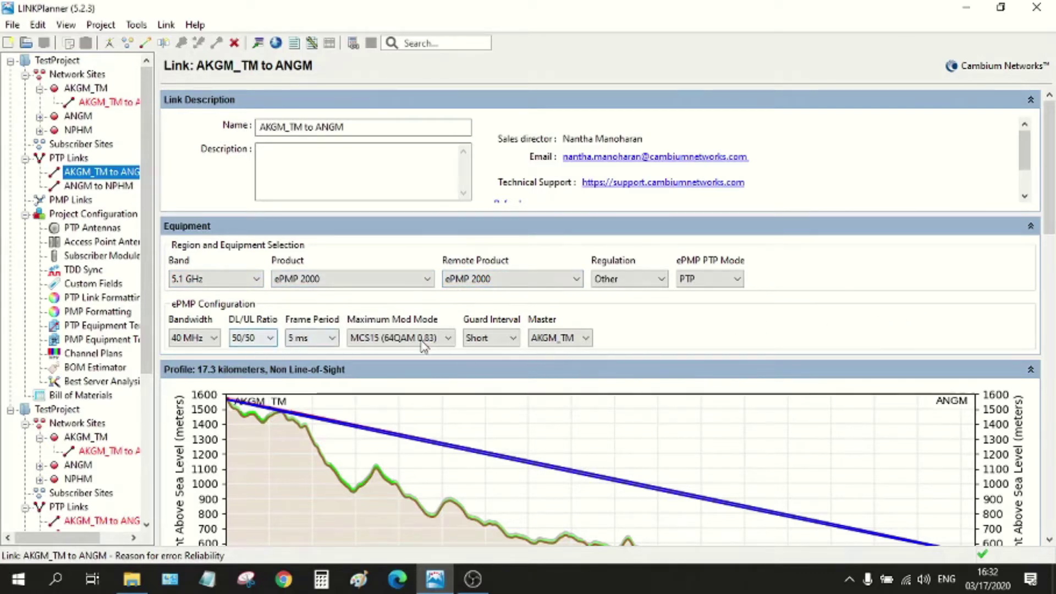
{"action": "mouse_move", "coordinate": [1051, 189]}
{"action": "left_mouse_down"}
{"action": "mouse_move", "coordinate": [1036, 319]}
{"action": "mouse_move", "coordinate": [1041, 300]}
{"action": "left_mouse_up"}
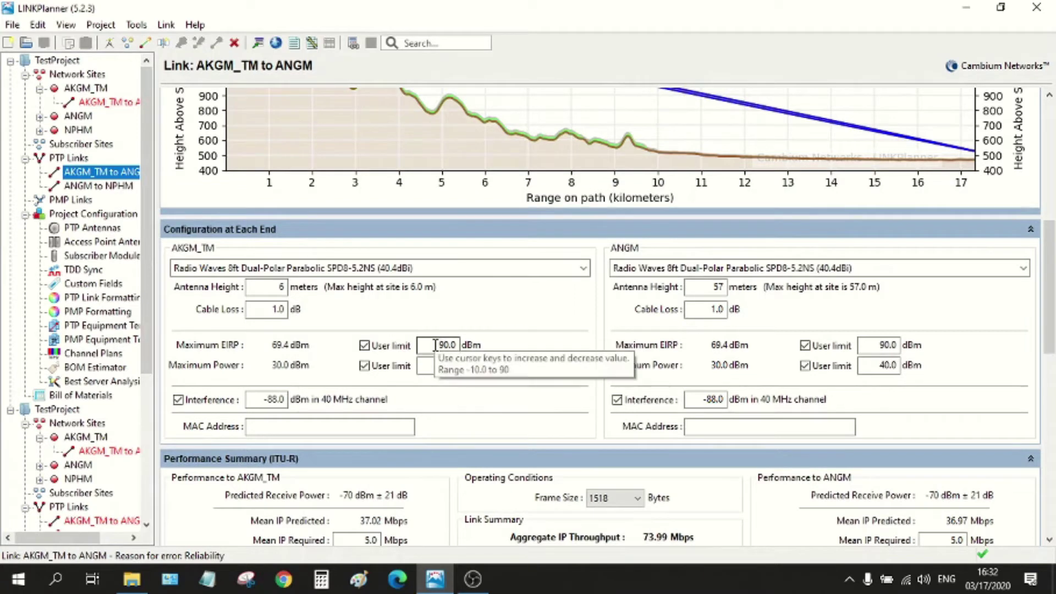
{"action": "double_click", "coordinate": [446, 346]}
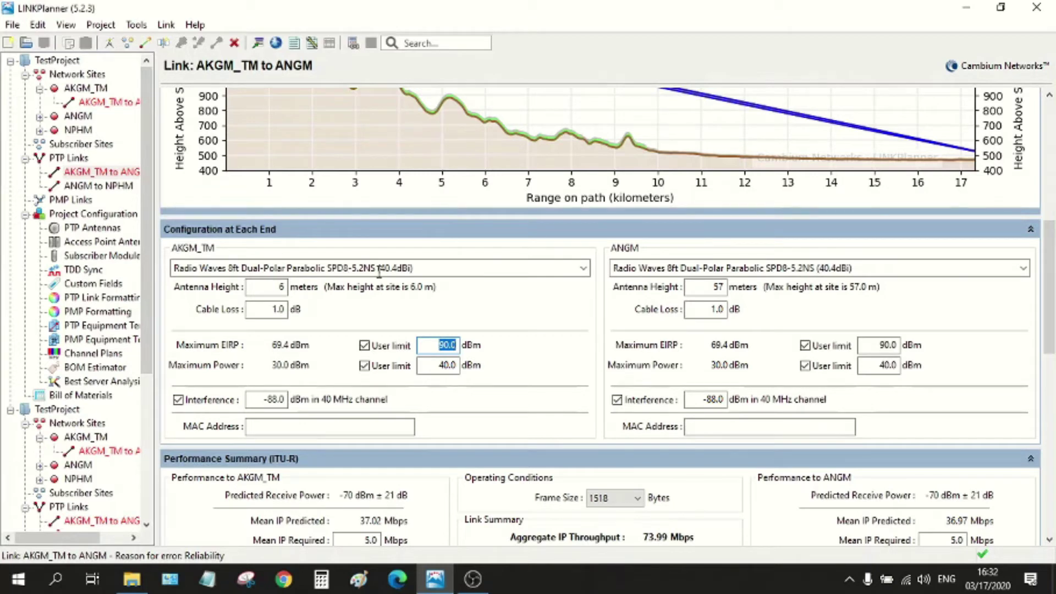
{"action": "left_click", "coordinate": [587, 271]}
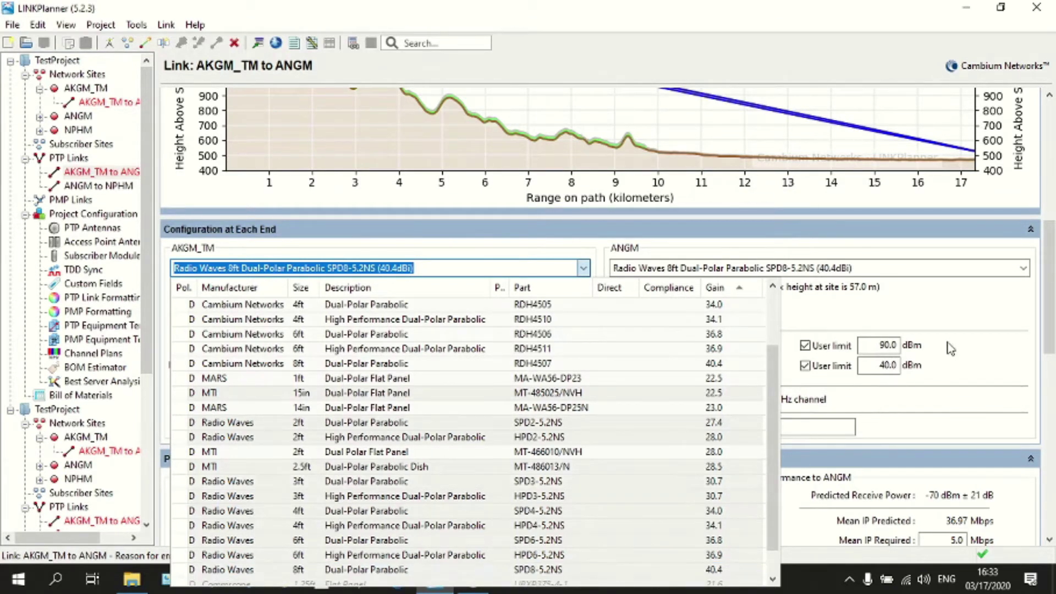
{"action": "left_click", "coordinate": [546, 570]}
Set a 3.0 dBm AKGM_TM power limit and remove the EIRP and ANGM power limits.
{"action": "double_click", "coordinate": [450, 346]}
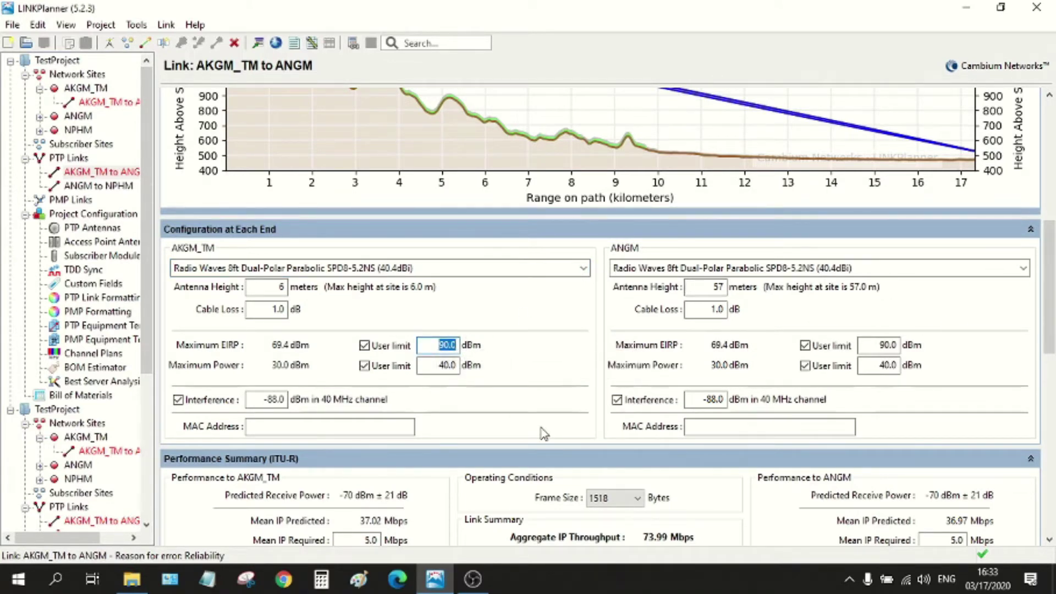
{"action": "type", "text": "68"}
{"action": "double_click", "coordinate": [445, 365]}
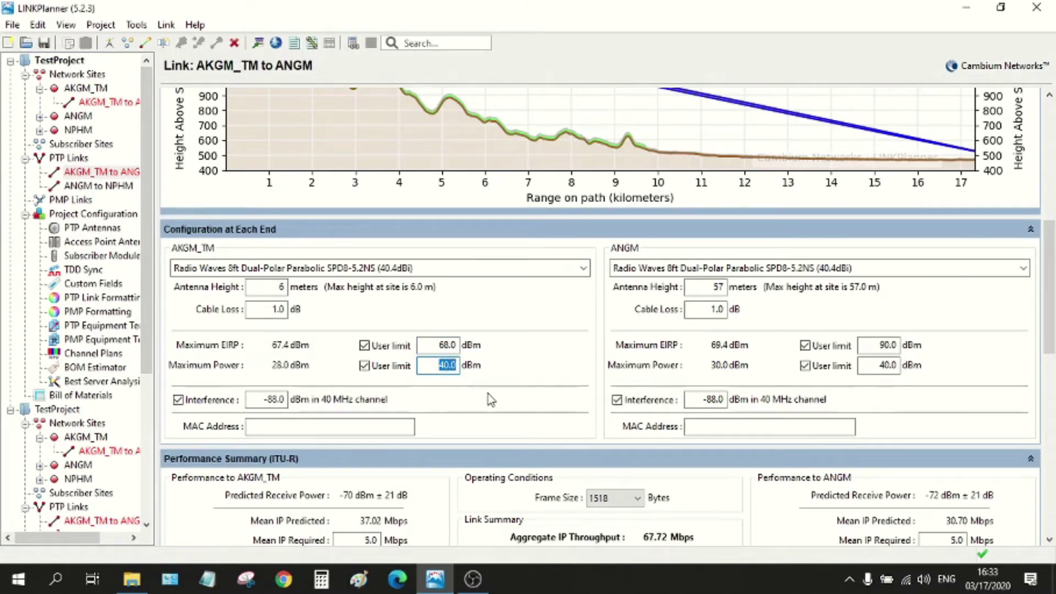
{"action": "type", "text": "3"}
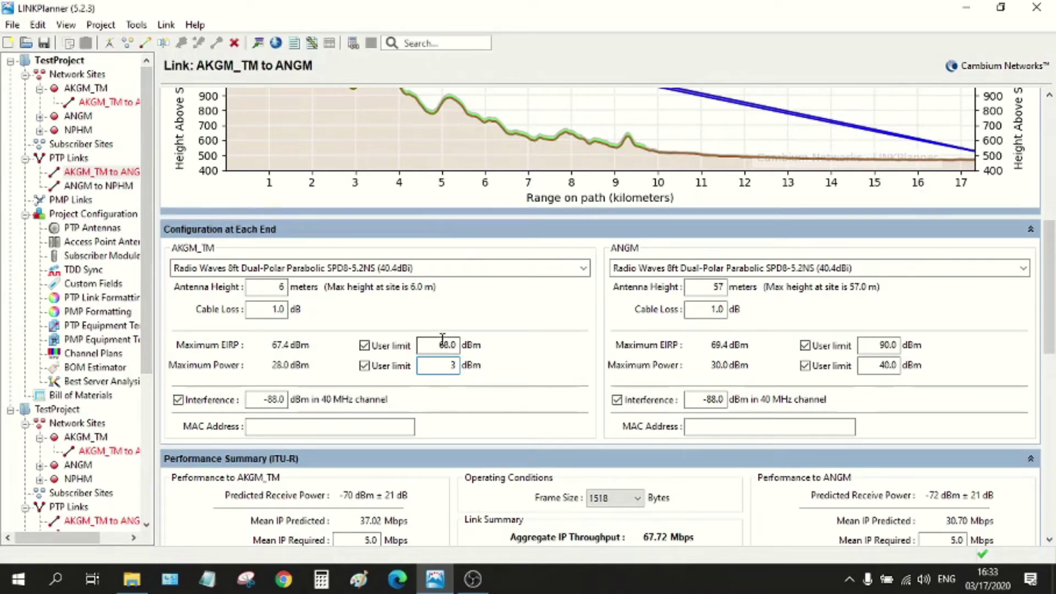
{"action": "key", "text": "Return"}
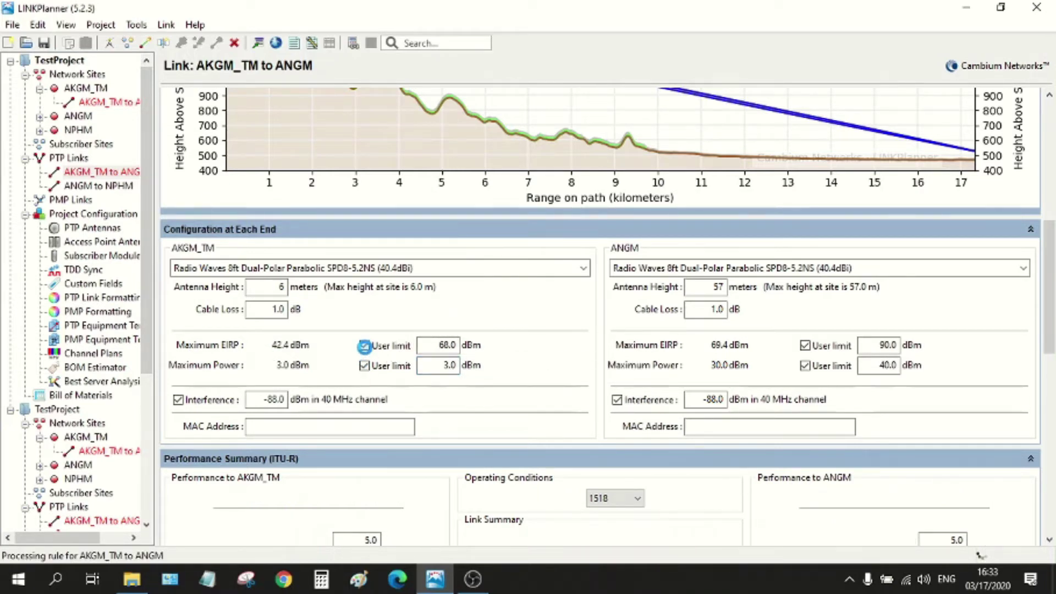
{"action": "left_click", "coordinate": [365, 365]}
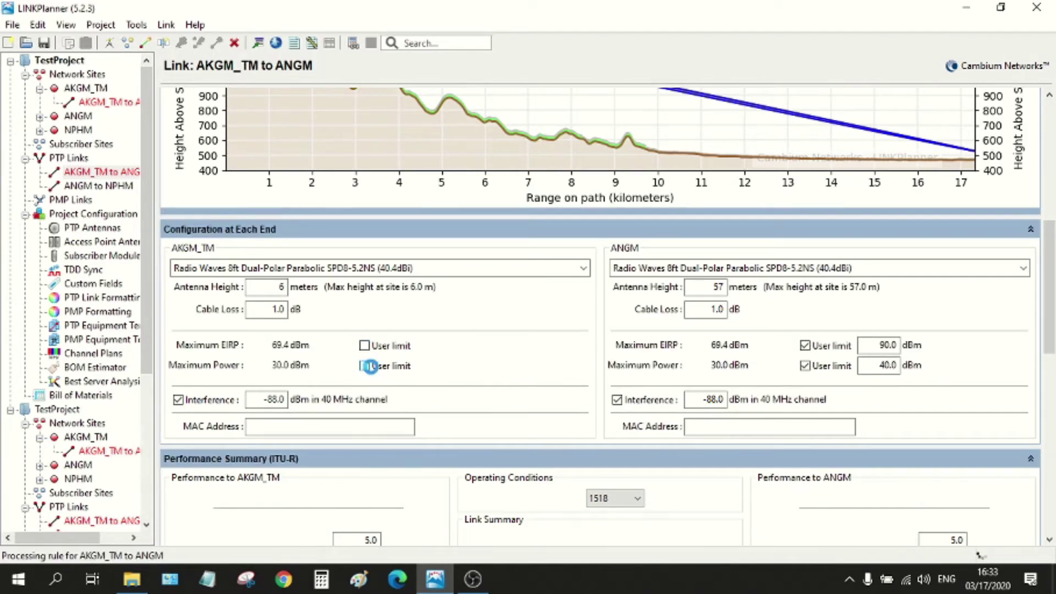
{"action": "left_click", "coordinate": [806, 346]}
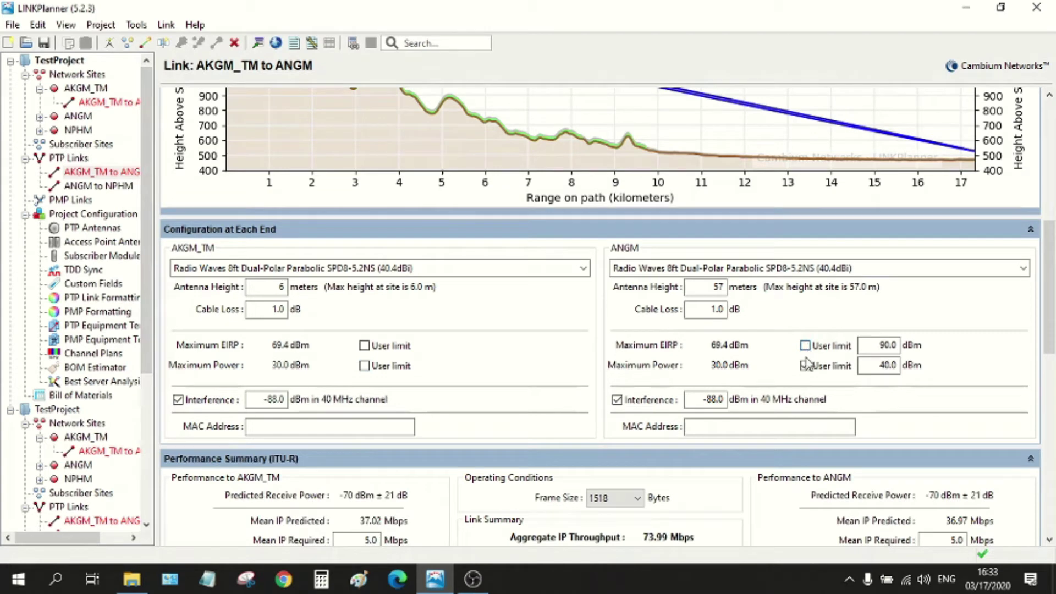
{"action": "left_click", "coordinate": [804, 367]}
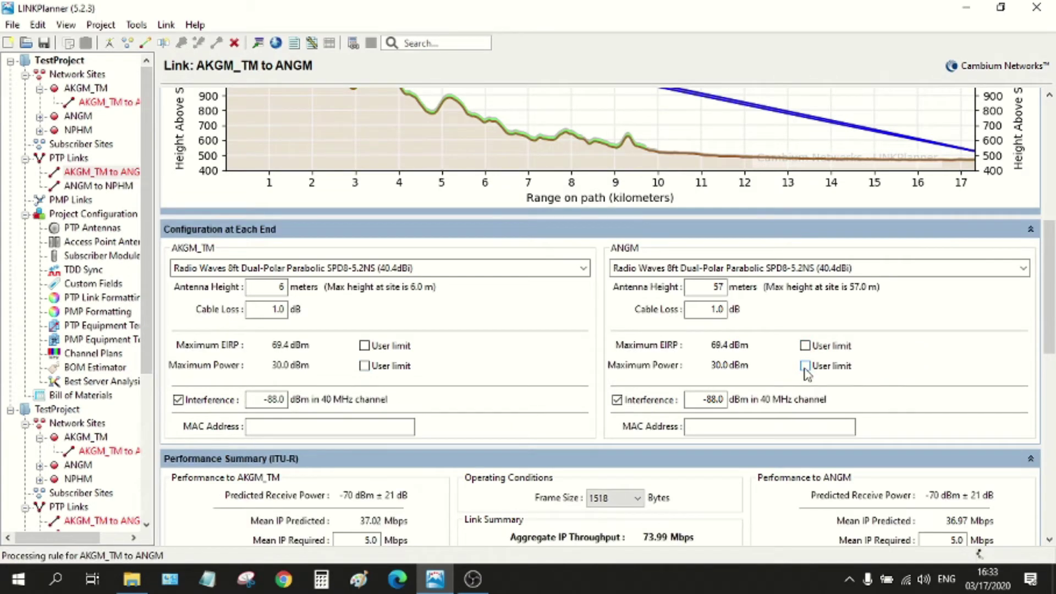
{"action": "scroll", "coordinate": [935, 337], "scroll_direction": "down", "scroll_amount": 2}
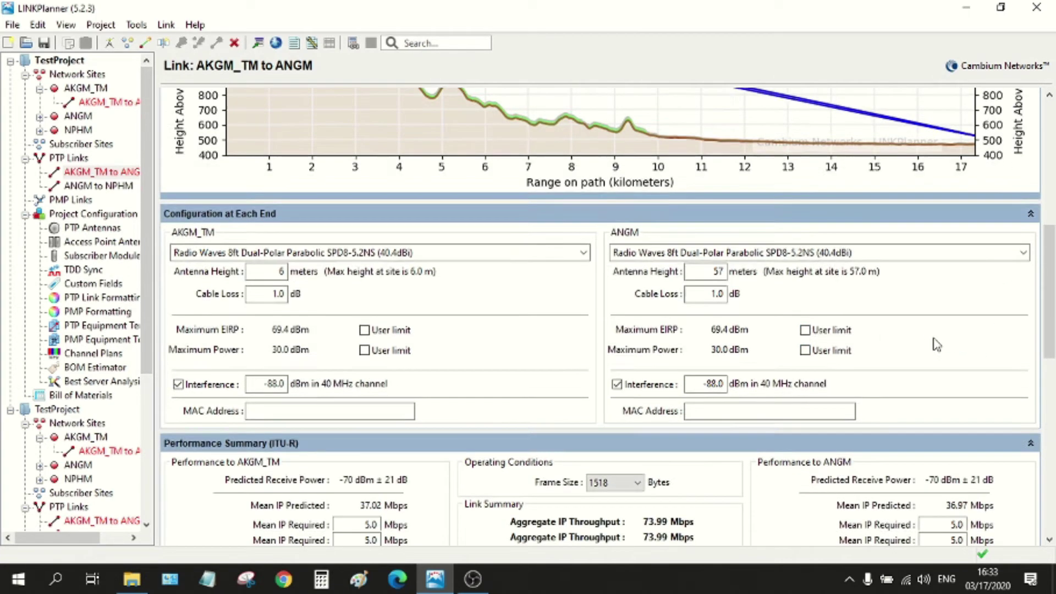
{"action": "scroll", "coordinate": [936, 345], "scroll_direction": "down", "scroll_amount": 1}
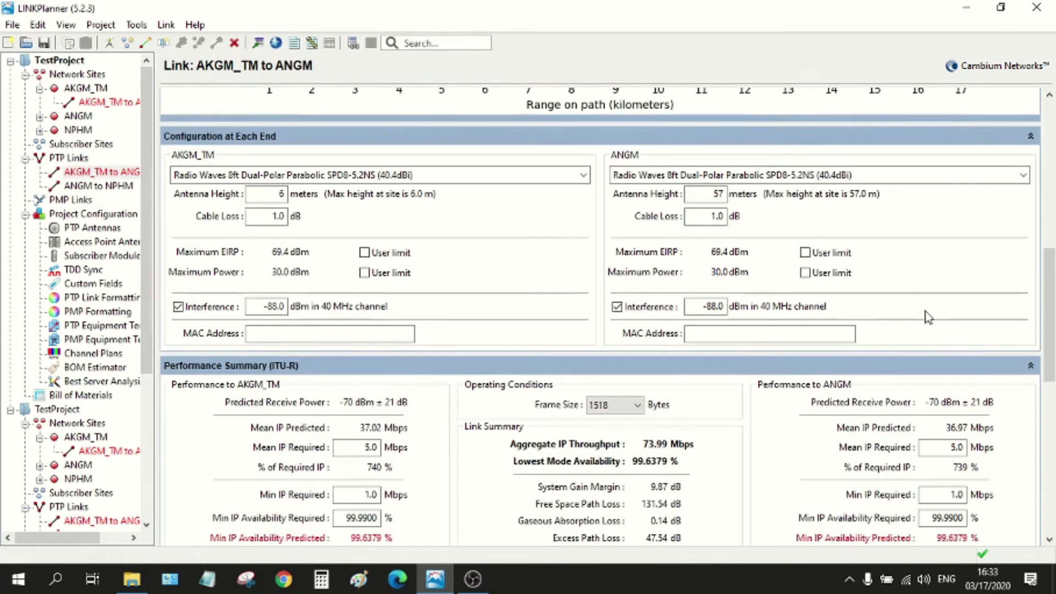
{"action": "scroll", "coordinate": [926, 315], "scroll_direction": "down", "scroll_amount": 2}
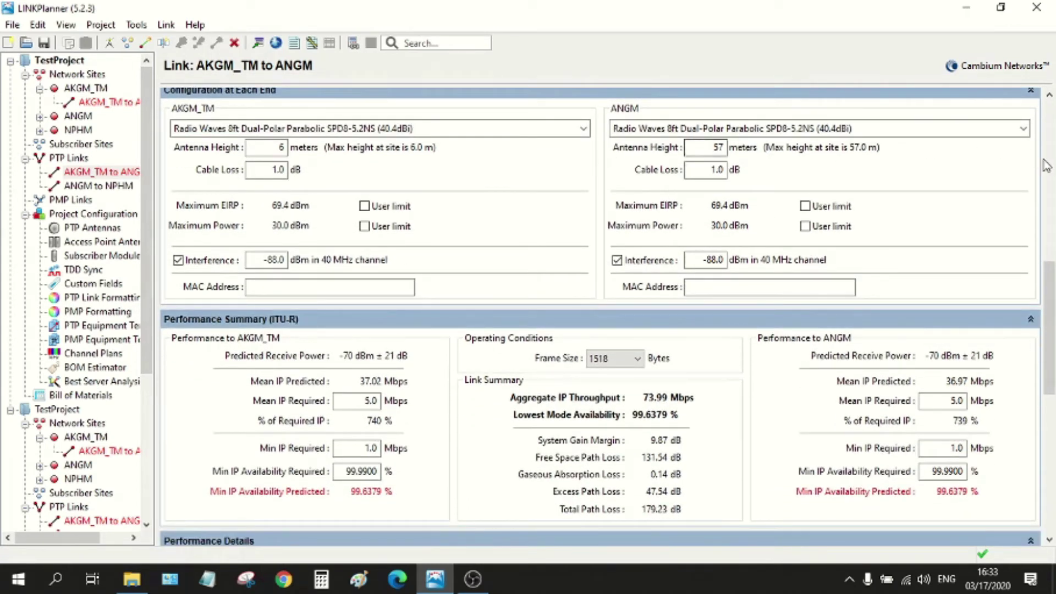
{"action": "left_click_drag", "start_coordinate": [1050, 268], "coordinate": [1051, 99]}
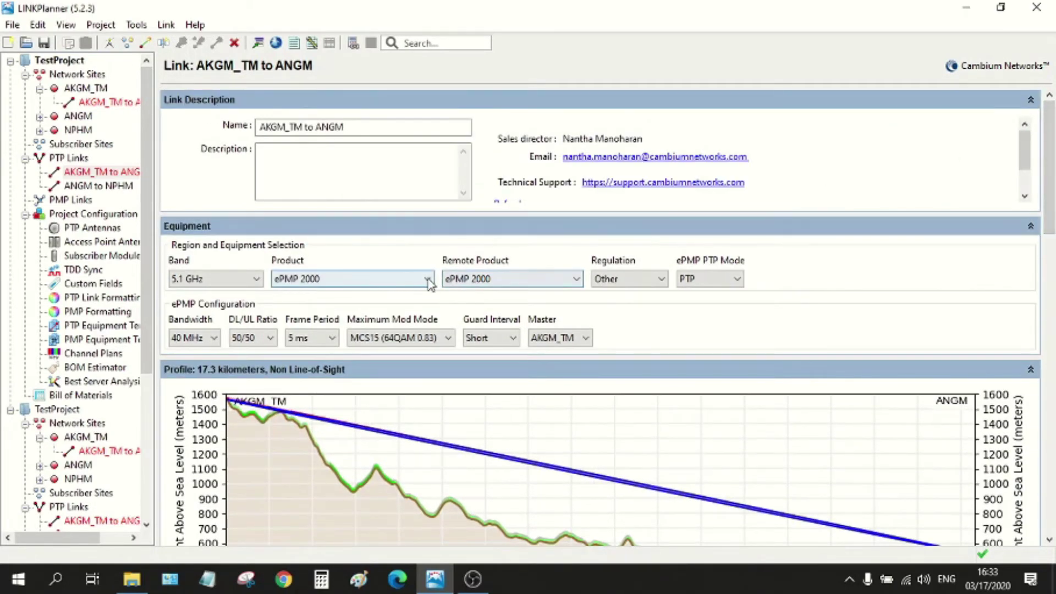
{"action": "left_click", "coordinate": [428, 278]}
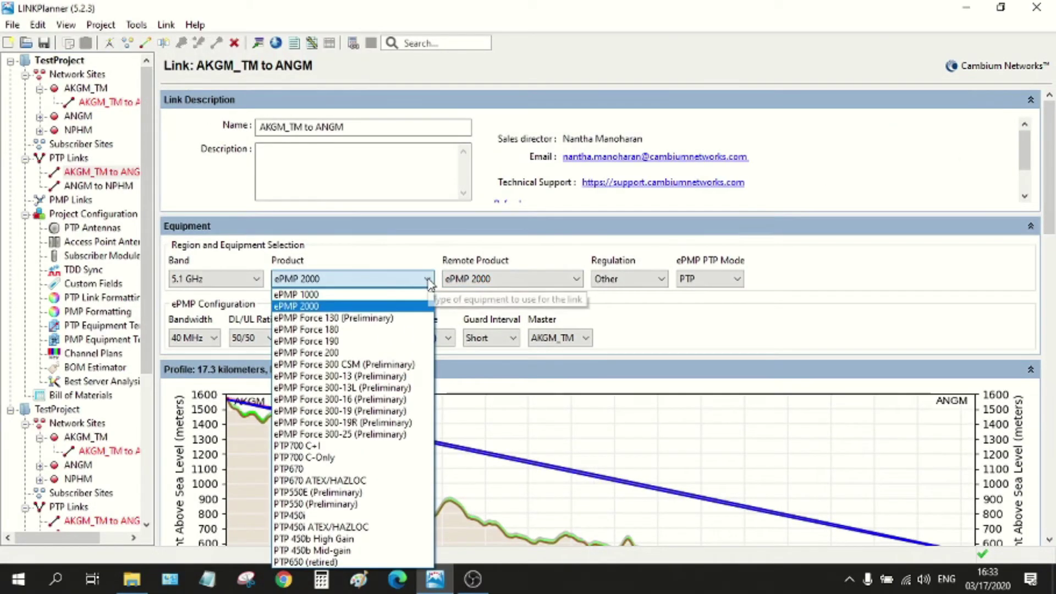
{"action": "left_click", "coordinate": [369, 330]}
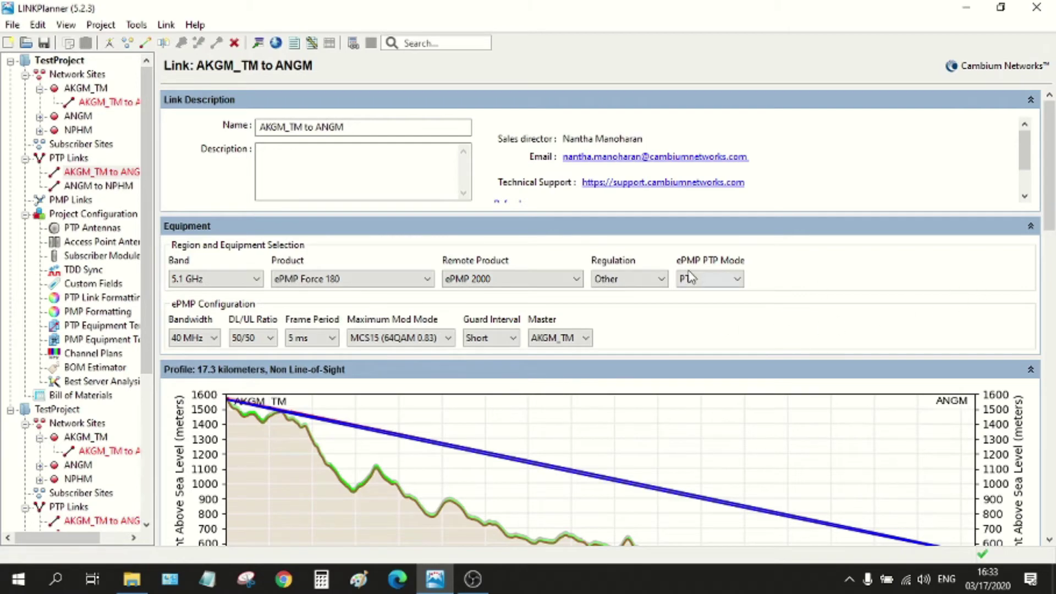
{"action": "left_click_drag", "start_coordinate": [1050, 210], "coordinate": [1053, 301]}
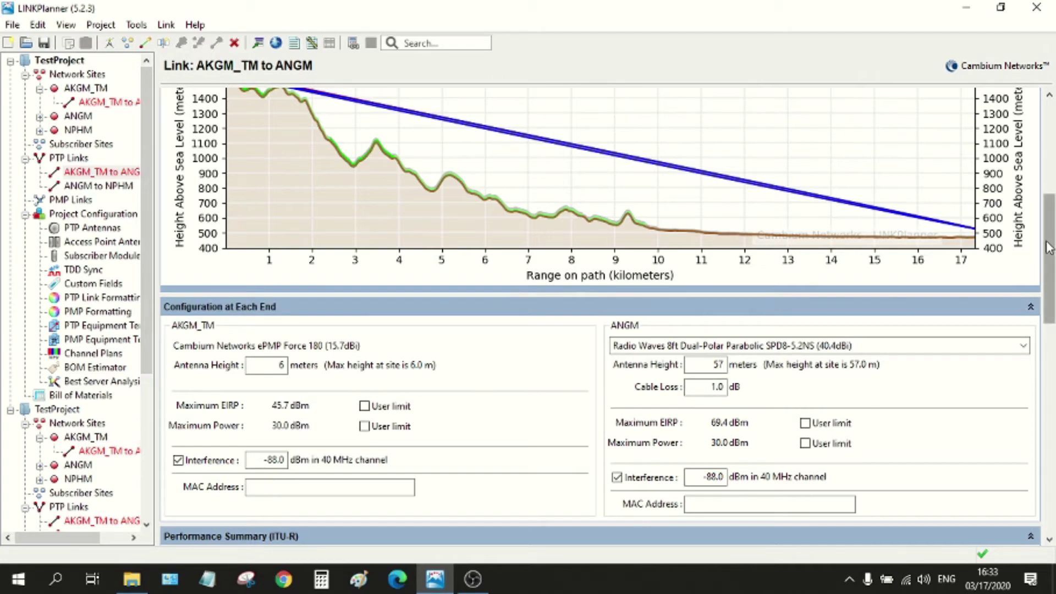
{"action": "left_click_drag", "start_coordinate": [1048, 247], "coordinate": [1053, 338]}
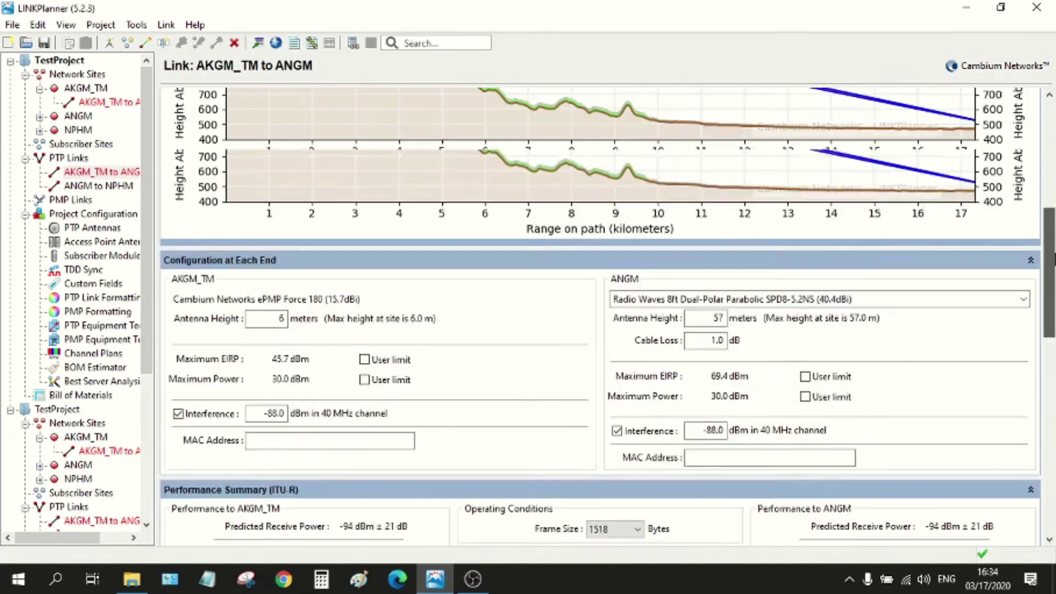
{"action": "left_click_drag", "start_coordinate": [1052, 339], "coordinate": [1053, 244]}
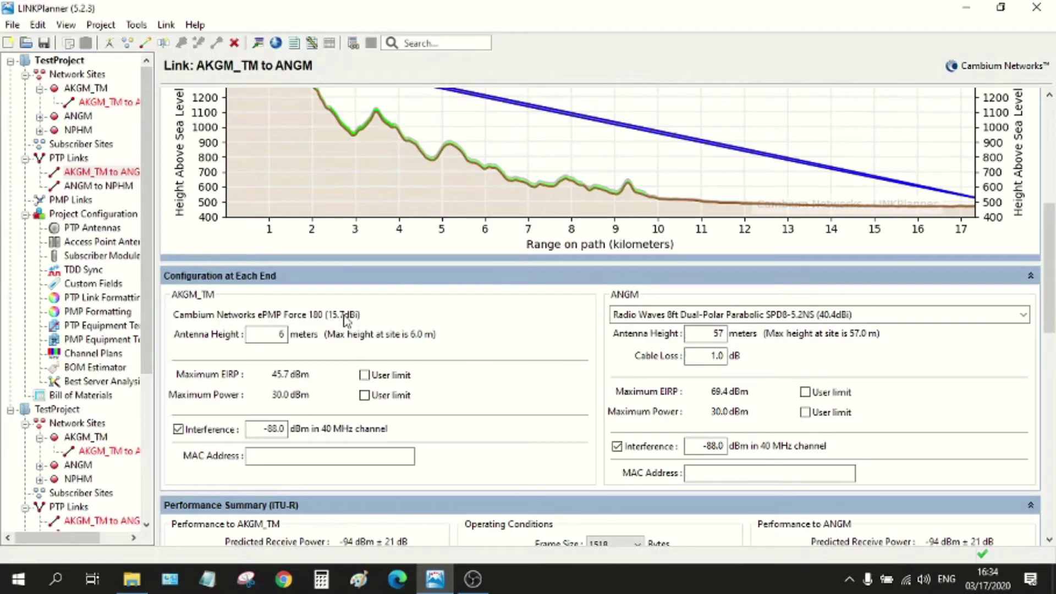
{"action": "left_click_drag", "start_coordinate": [1049, 269], "coordinate": [1053, 148]}
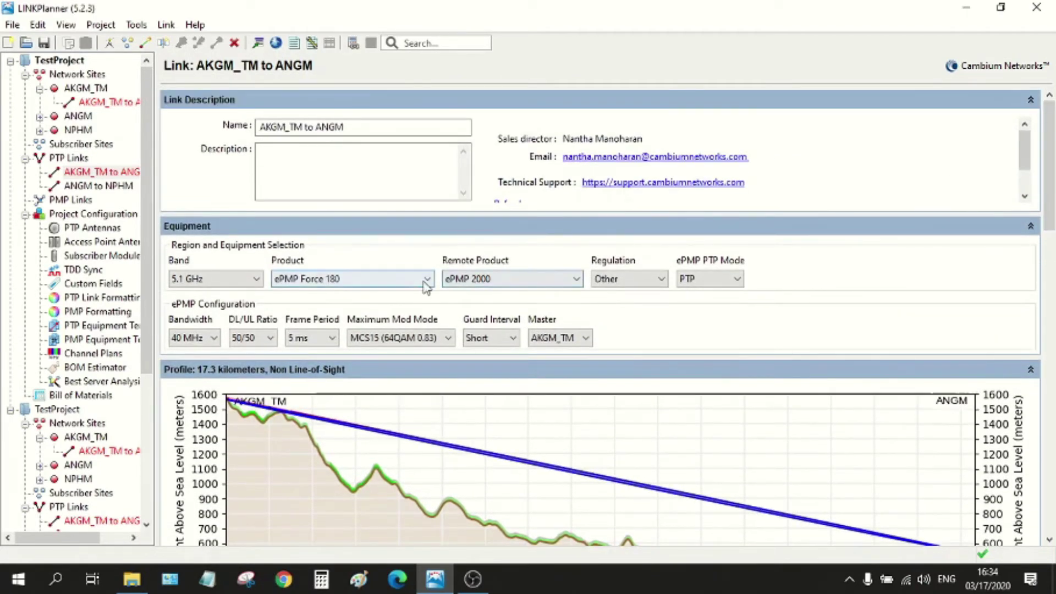
{"action": "left_click", "coordinate": [428, 280]}
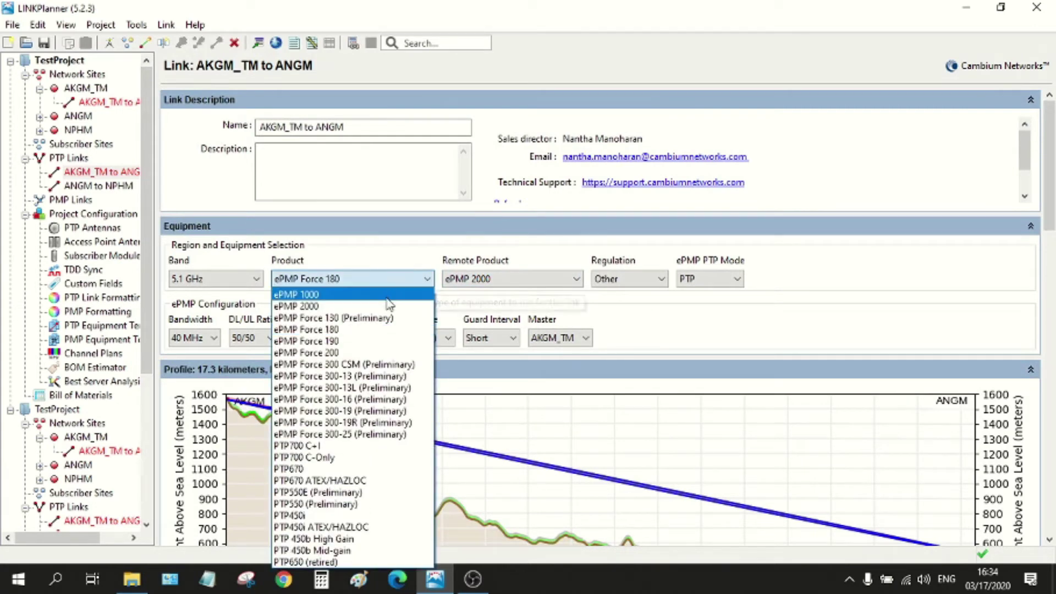
{"action": "left_click", "coordinate": [382, 306]}
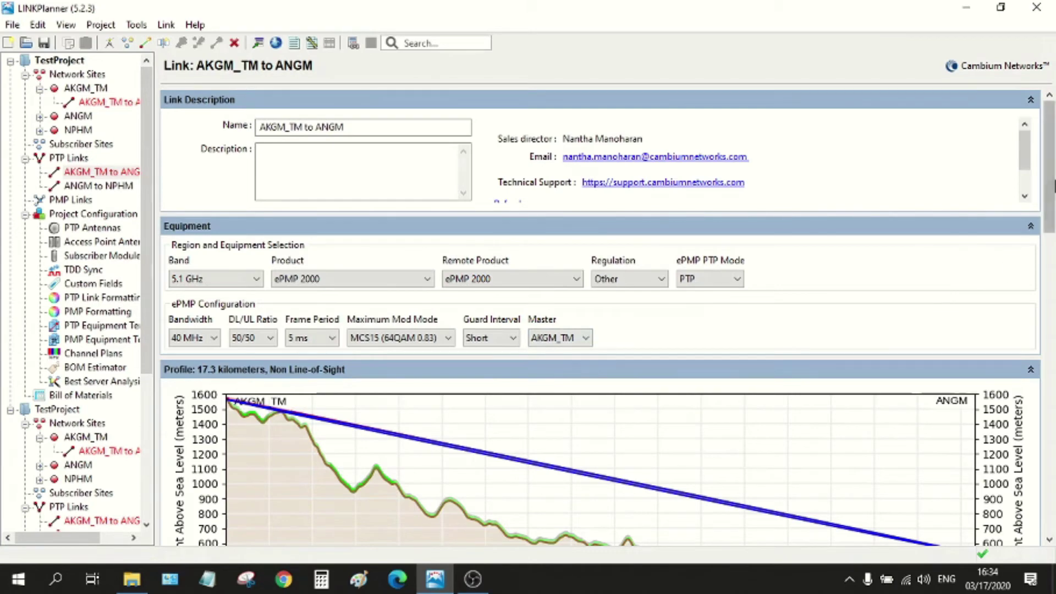
{"action": "left_click_drag", "start_coordinate": [1052, 194], "coordinate": [1052, 307]}
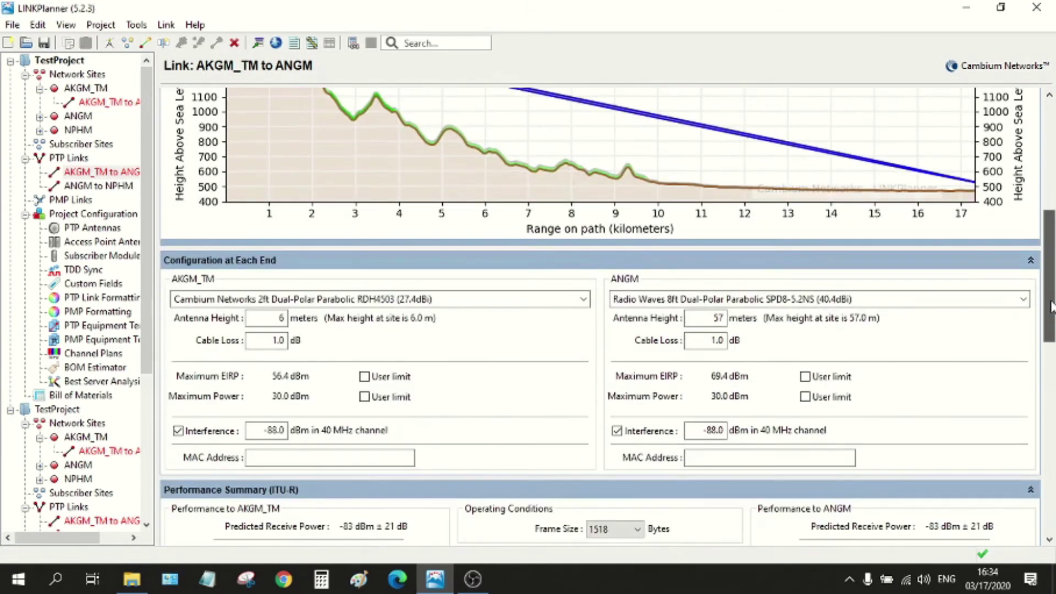
Change the AKGM_TM antenna to the Radio Waves 8ft Dual-Polar Parabolic SPD8-5.2NS.
{"action": "left_click", "coordinate": [1052, 307]}
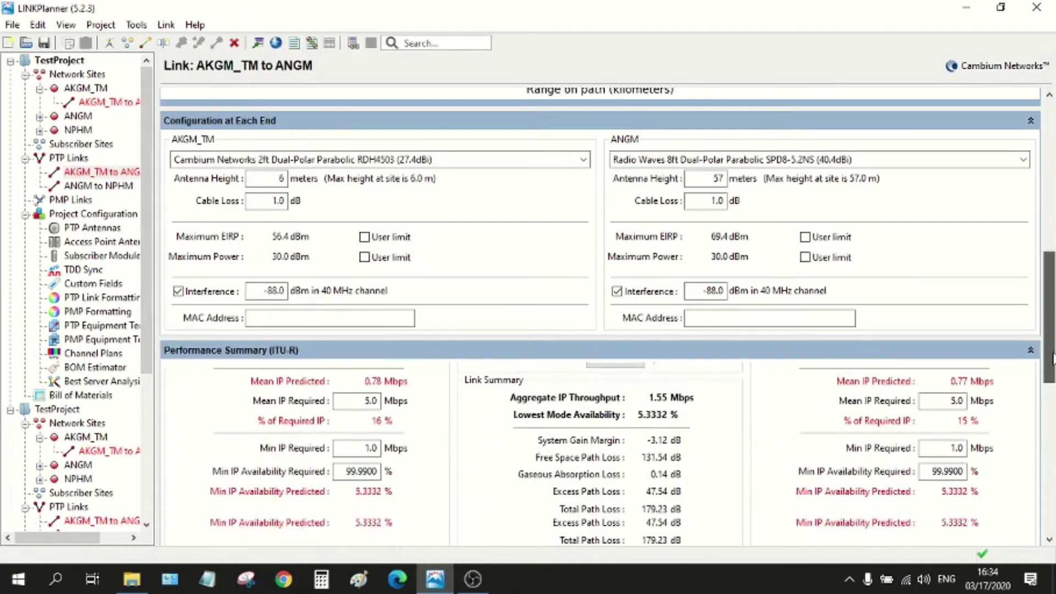
{"action": "left_click_drag", "start_coordinate": [1052, 305], "coordinate": [1051, 386]}
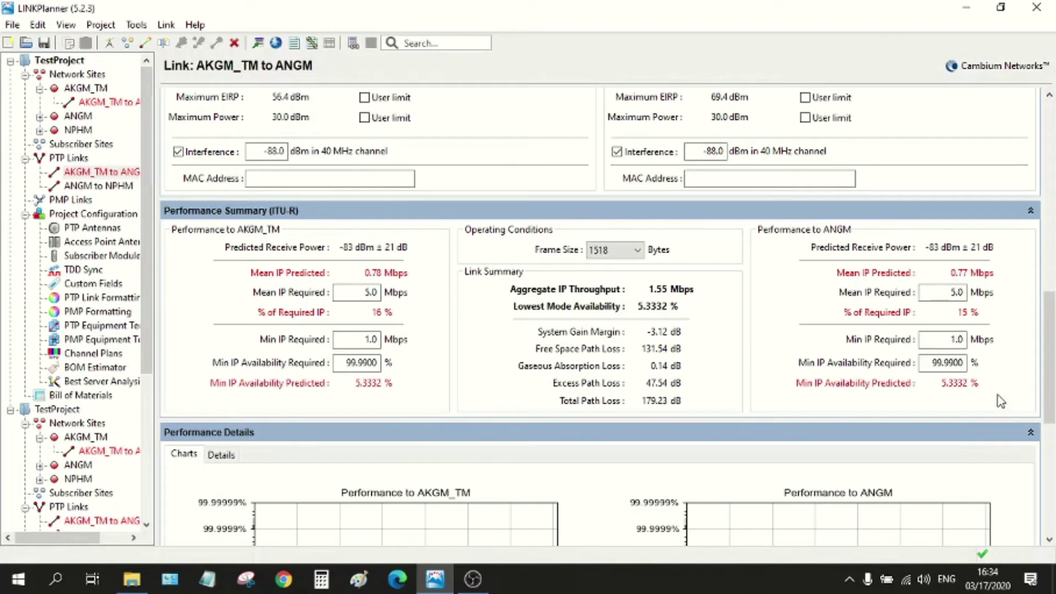
{"action": "left_click_drag", "start_coordinate": [1051, 371], "coordinate": [1050, 293]}
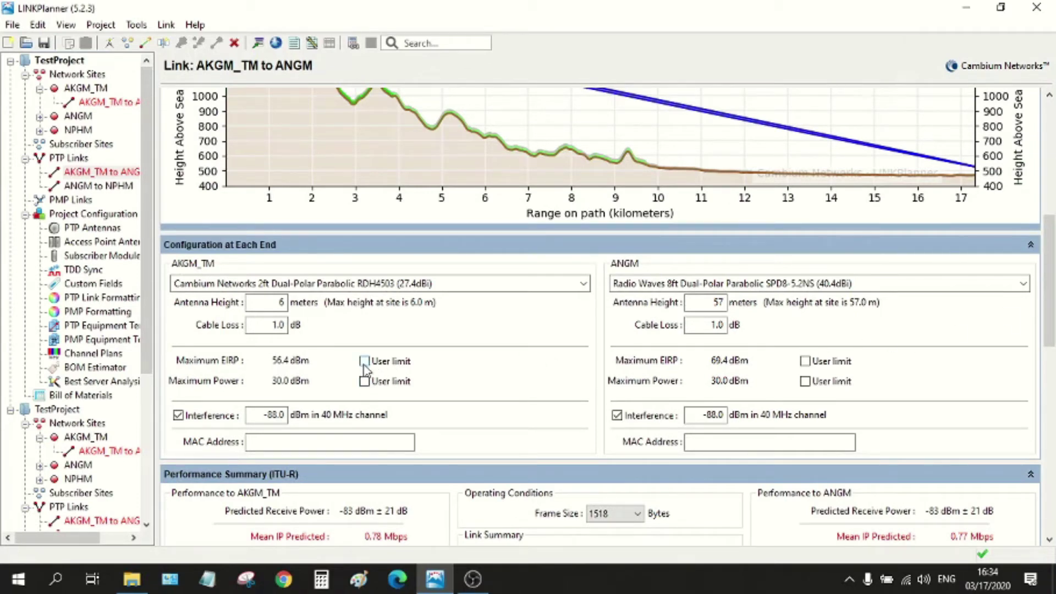
{"action": "left_click", "coordinate": [584, 283]}
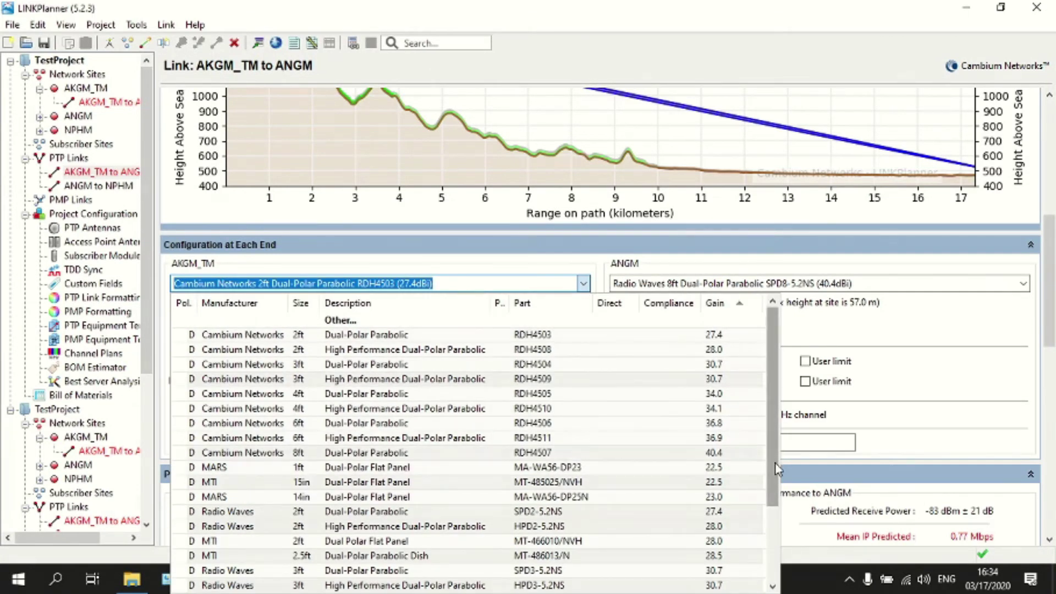
{"action": "left_click_drag", "start_coordinate": [763, 460], "coordinate": [763, 541]}
{"action": "left_click", "coordinate": [537, 555]}
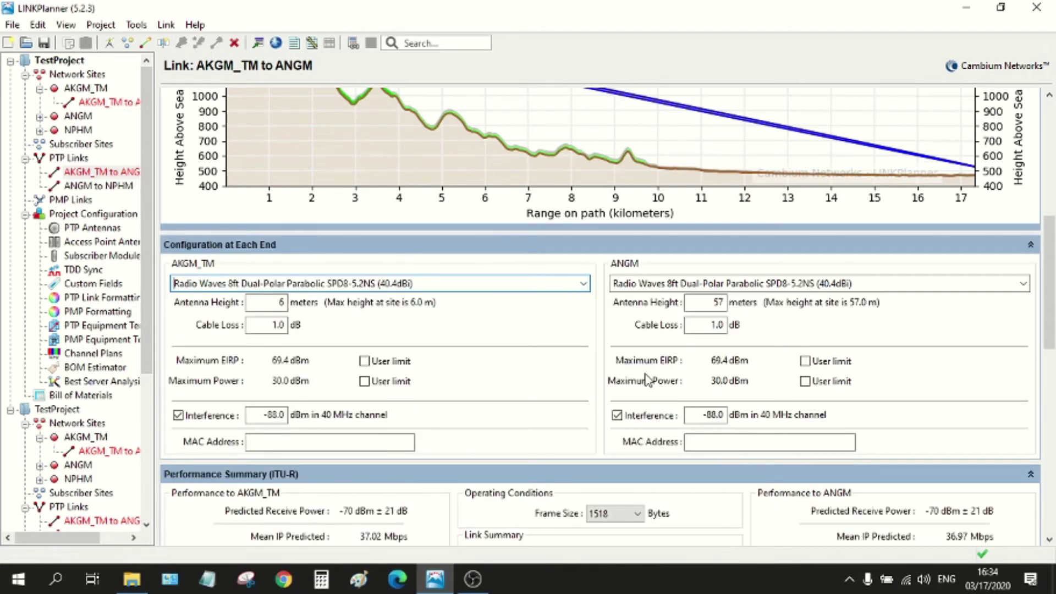
{"action": "left_click_drag", "start_coordinate": [1051, 326], "coordinate": [1052, 438]}
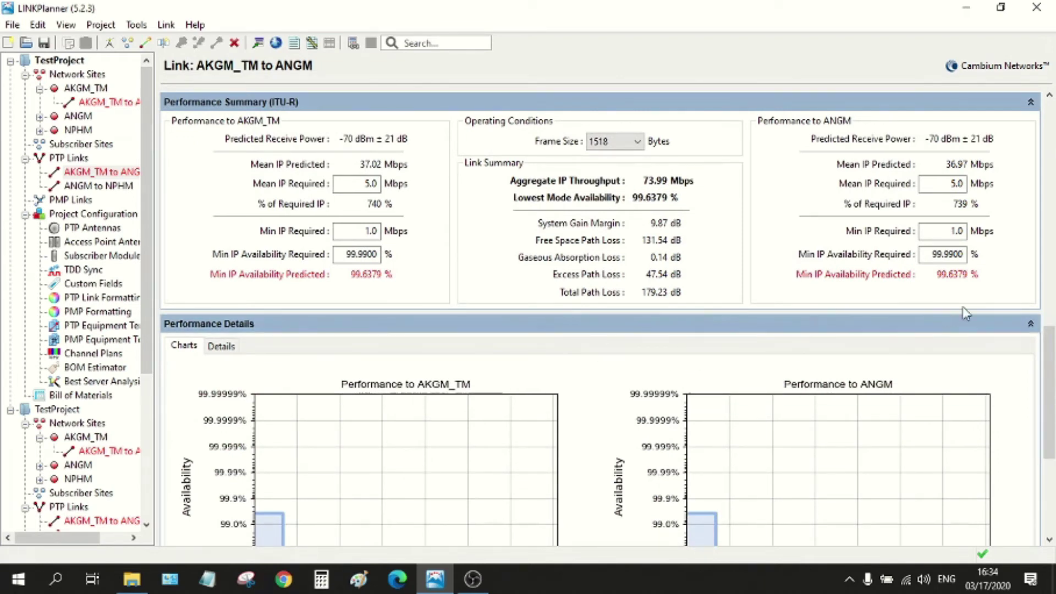
{"action": "mouse_move", "coordinate": [1050, 356]}
{"action": "left_mouse_down"}
{"action": "mouse_move", "coordinate": [1051, 429]}
{"action": "mouse_move", "coordinate": [1051, 306]}
{"action": "left_mouse_up"}
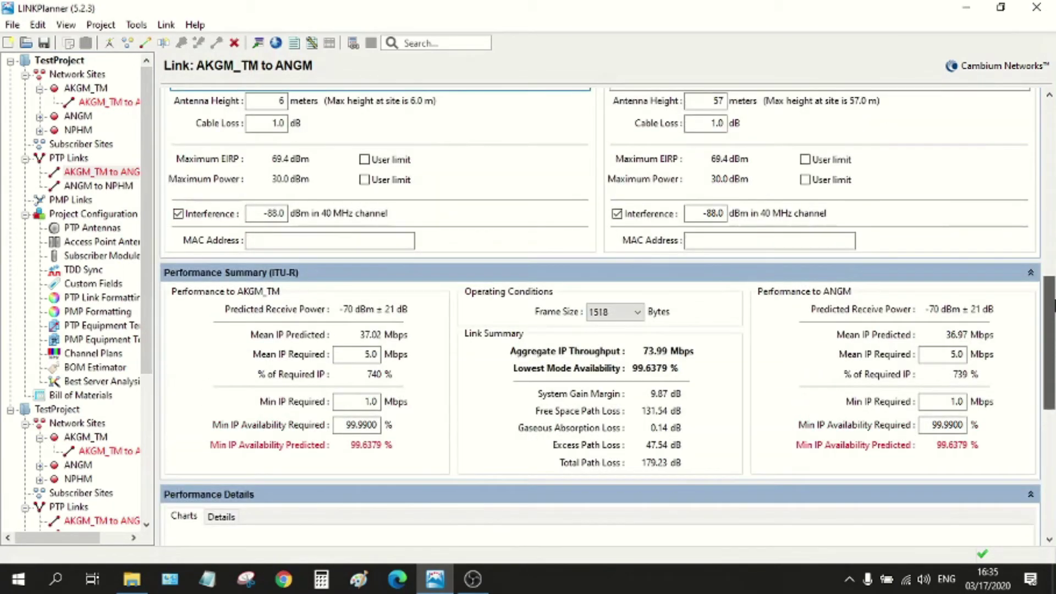
{"action": "left_click_drag", "start_coordinate": [1051, 306], "coordinate": [1051, 276]}
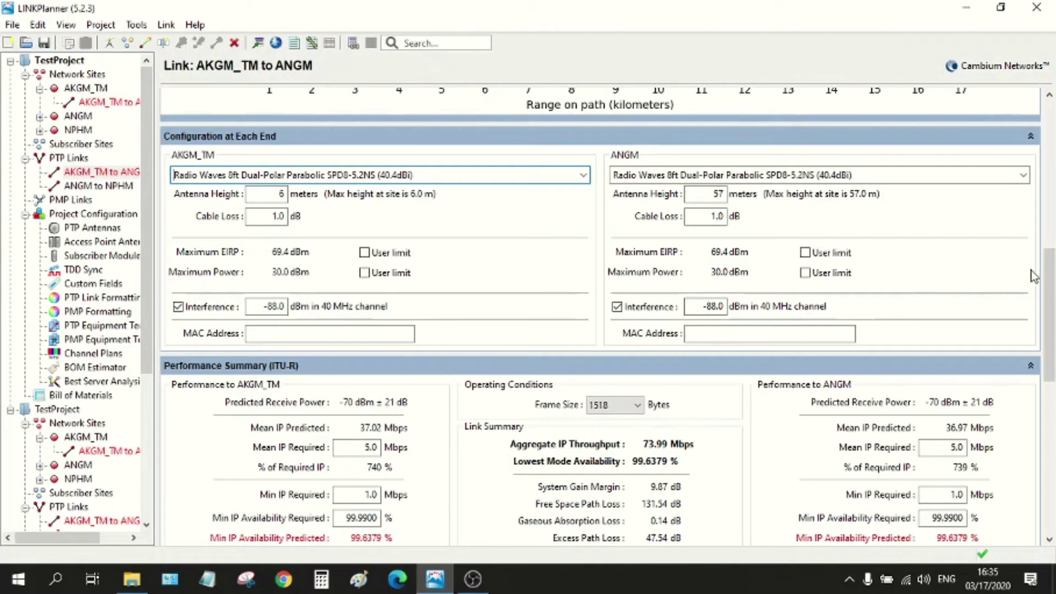
{"action": "left_click_drag", "start_coordinate": [1051, 297], "coordinate": [1046, 464]}
{"action": "scroll", "coordinate": [1051, 328], "scroll_direction": "down", "scroll_amount": 1}
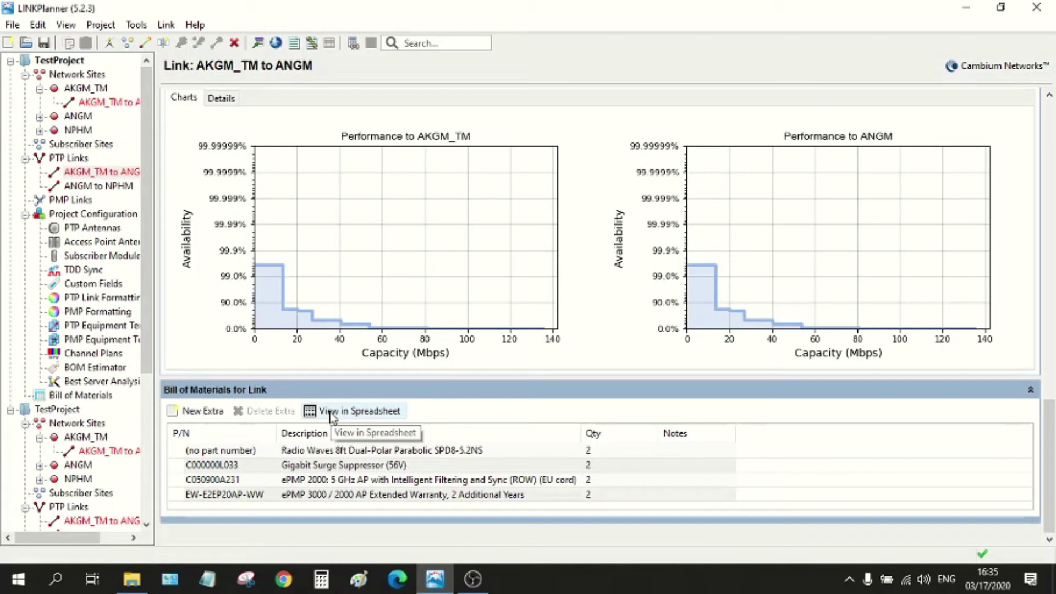
Open the link's Bill of Materials as a spreadsheet.
{"action": "left_click", "coordinate": [333, 417]}
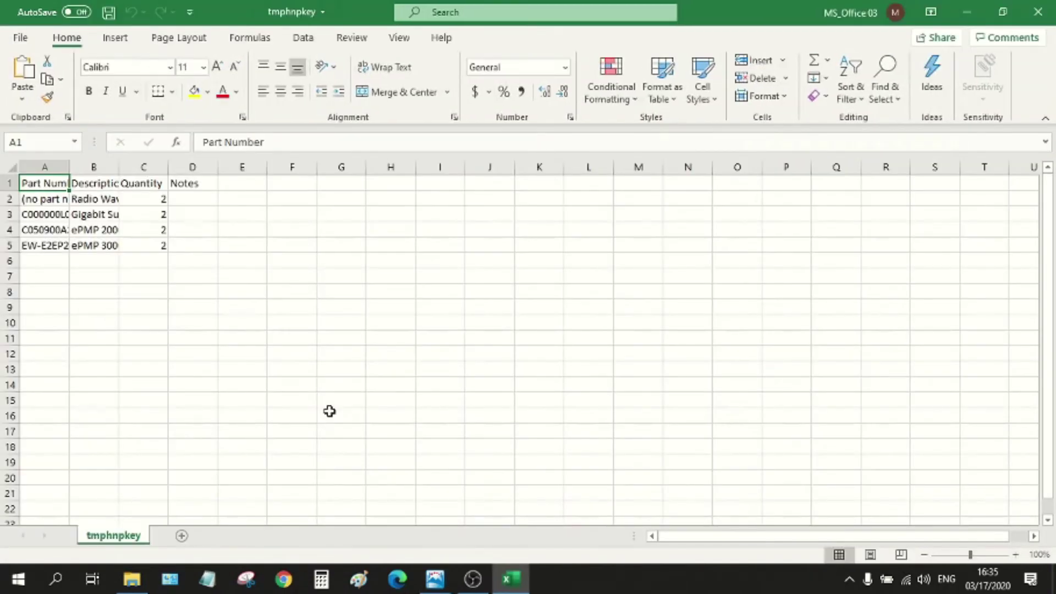
Autofit columns A and B of the bill of materials, then close Excel without saving.
{"action": "double_click", "coordinate": [70, 166]}
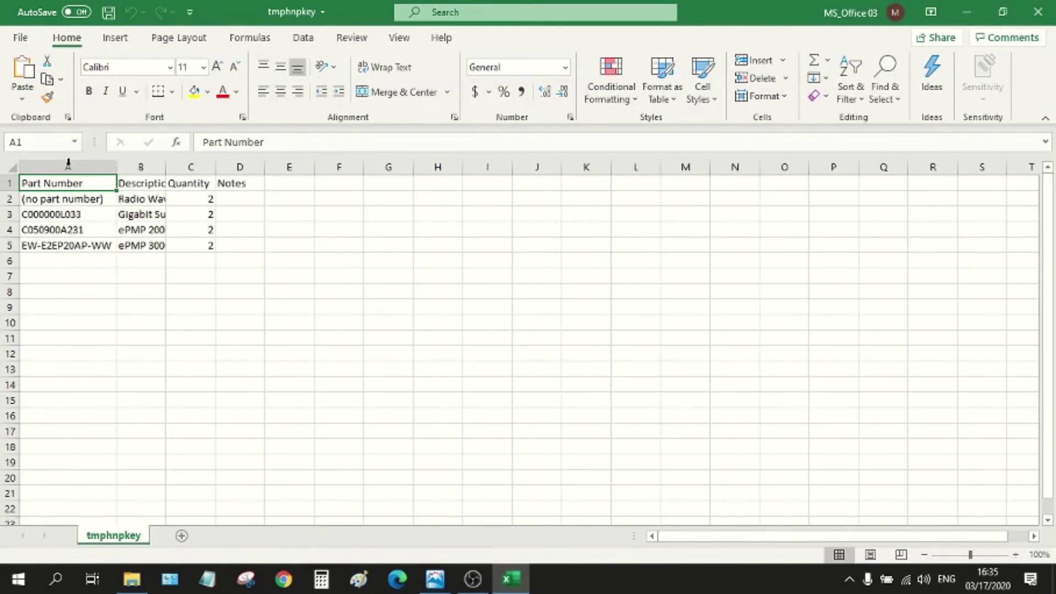
{"action": "double_click", "coordinate": [166, 167]}
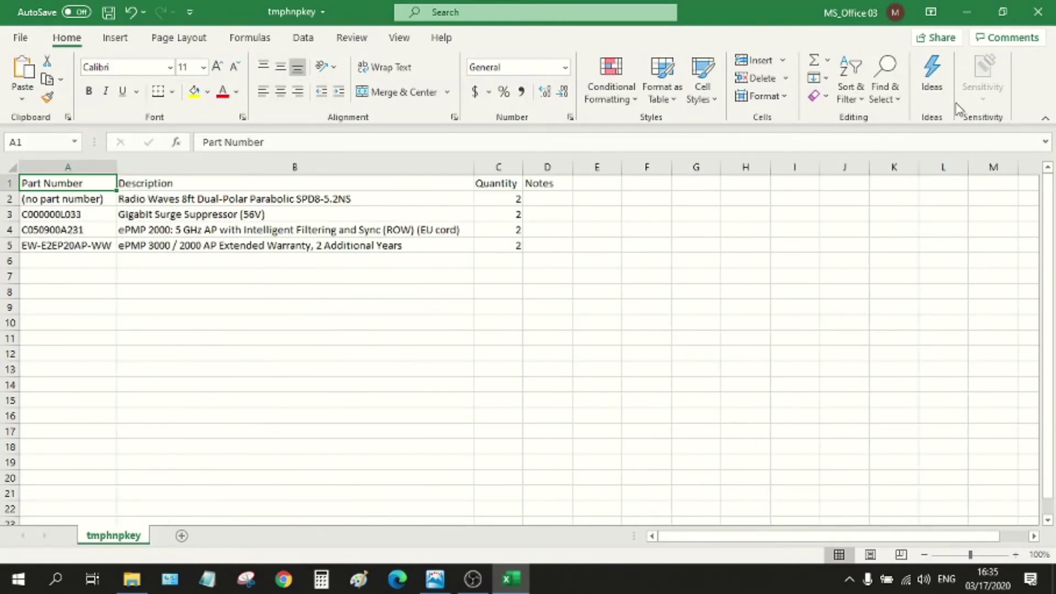
{"action": "left_click", "coordinate": [1038, 11]}
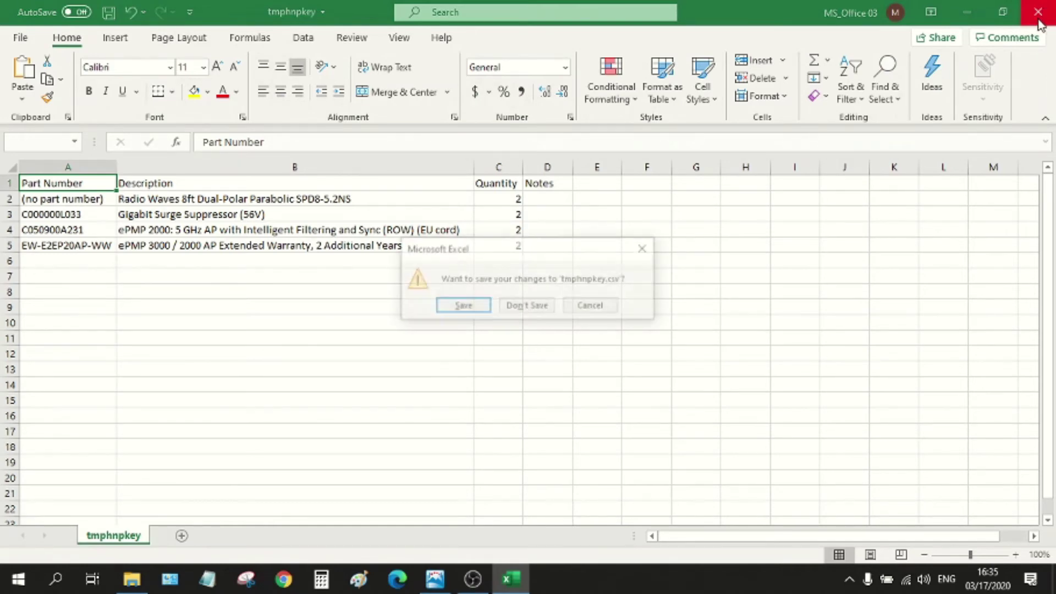
{"action": "left_click", "coordinate": [525, 306]}
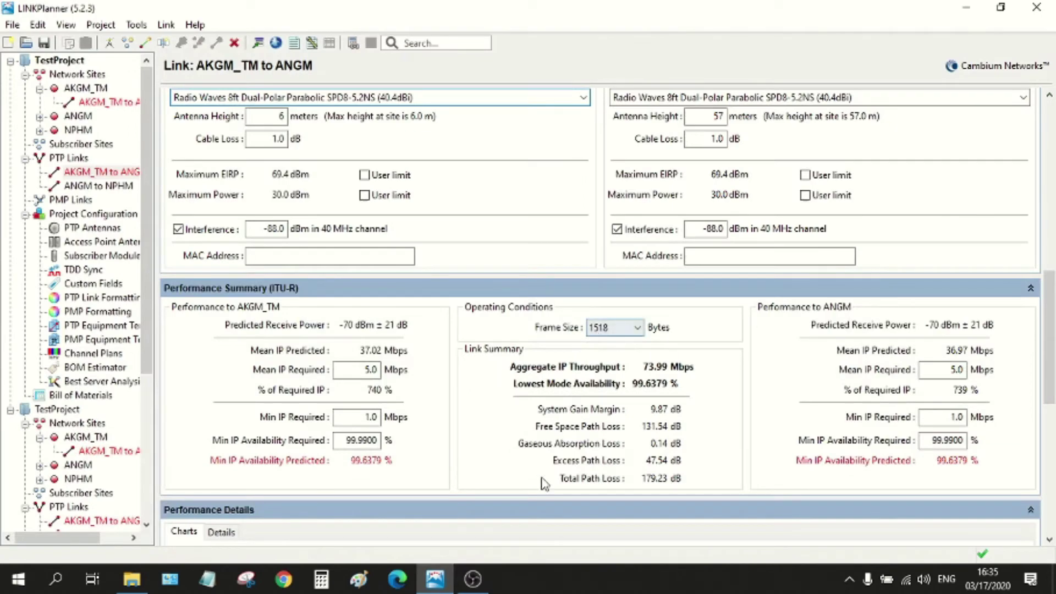
{"action": "left_click_drag", "start_coordinate": [1051, 326], "coordinate": [1052, 124]}
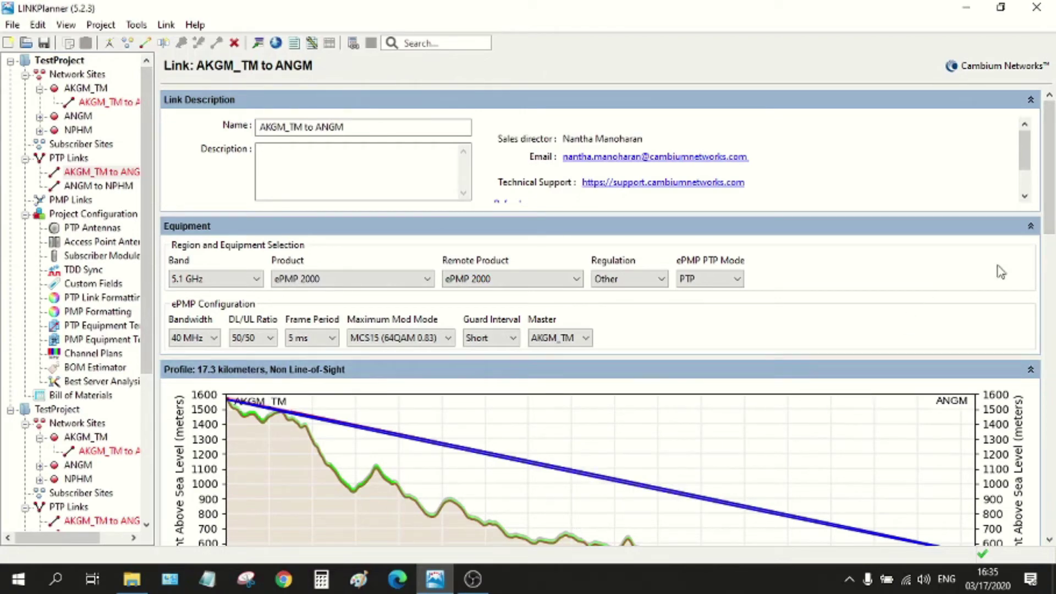
{"action": "left_click_drag", "start_coordinate": [1053, 198], "coordinate": [1053, 252]}
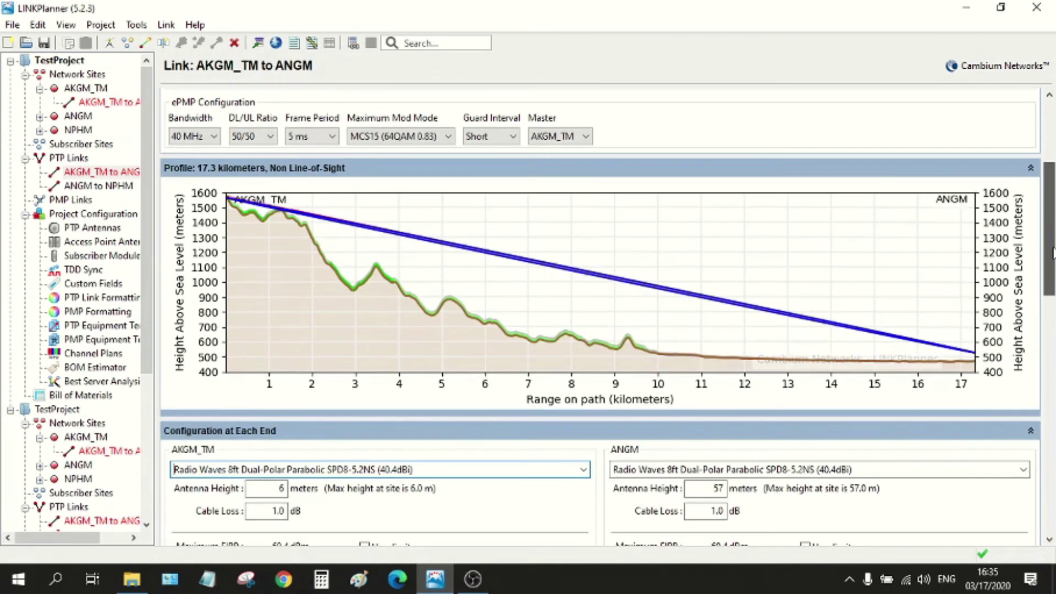
{"action": "mouse_move", "coordinate": [1053, 252]}
{"action": "left_mouse_down"}
{"action": "mouse_move", "coordinate": [1053, 194]}
{"action": "mouse_move", "coordinate": [1049, 230]}
{"action": "left_mouse_up"}
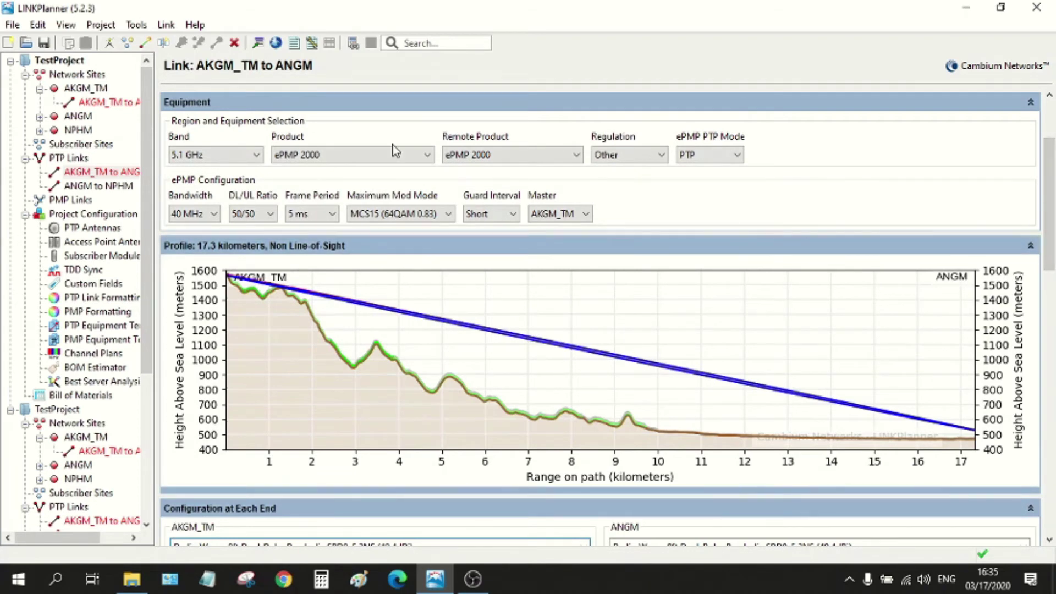
Export the AKGM_TM–ANGM link to Google Earth from the toolbar.
{"action": "left_click", "coordinate": [277, 43]}
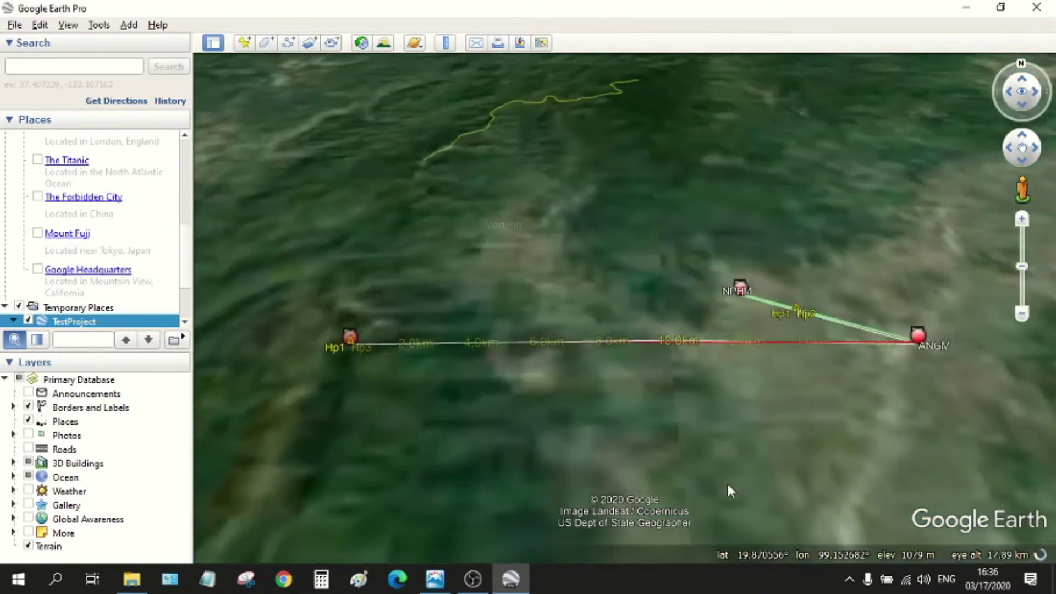
{"action": "scroll", "coordinate": [554, 396], "scroll_direction": "up", "scroll_amount": 5}
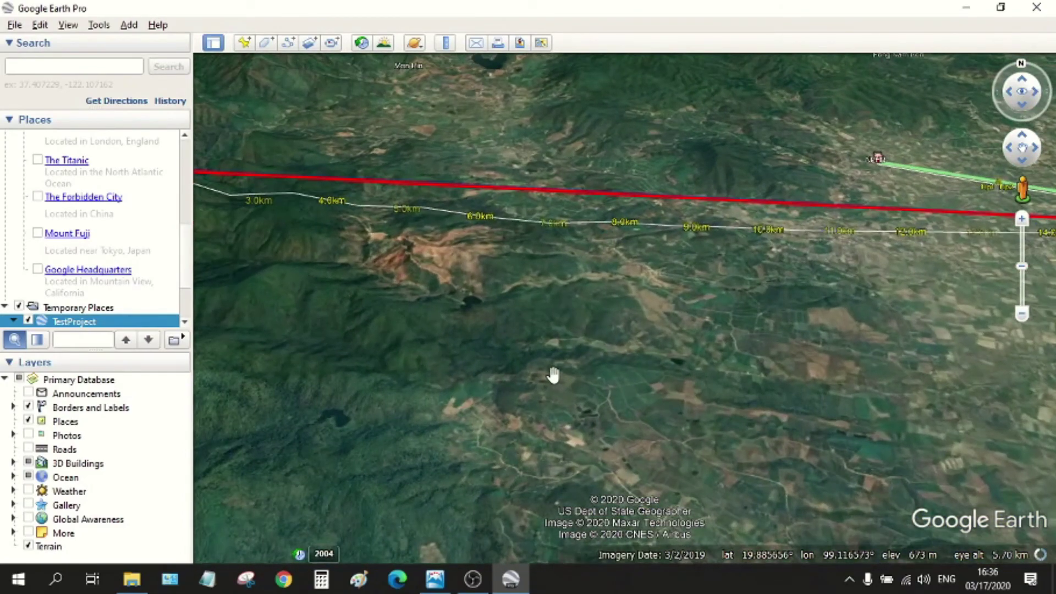
Pan along the red AKGM_TM–ANGM path, then close Google Earth, discarding temporary places.
{"action": "left_click_drag", "start_coordinate": [522, 331], "coordinate": [701, 346]}
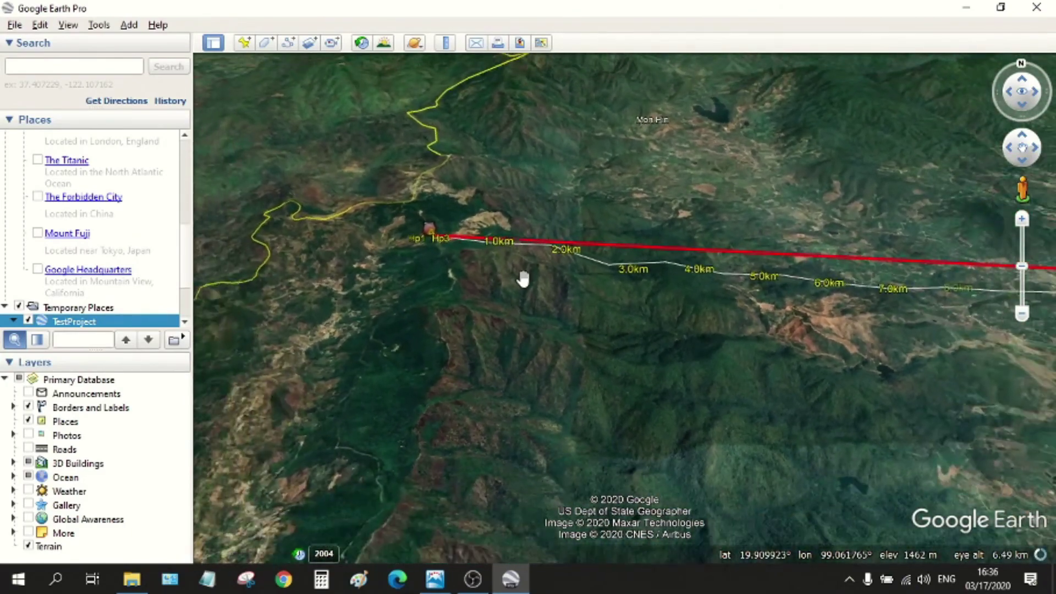
{"action": "scroll", "coordinate": [519, 277], "scroll_direction": "down", "scroll_amount": 3}
{"action": "scroll", "coordinate": [522, 279], "scroll_direction": "down", "scroll_amount": 3}
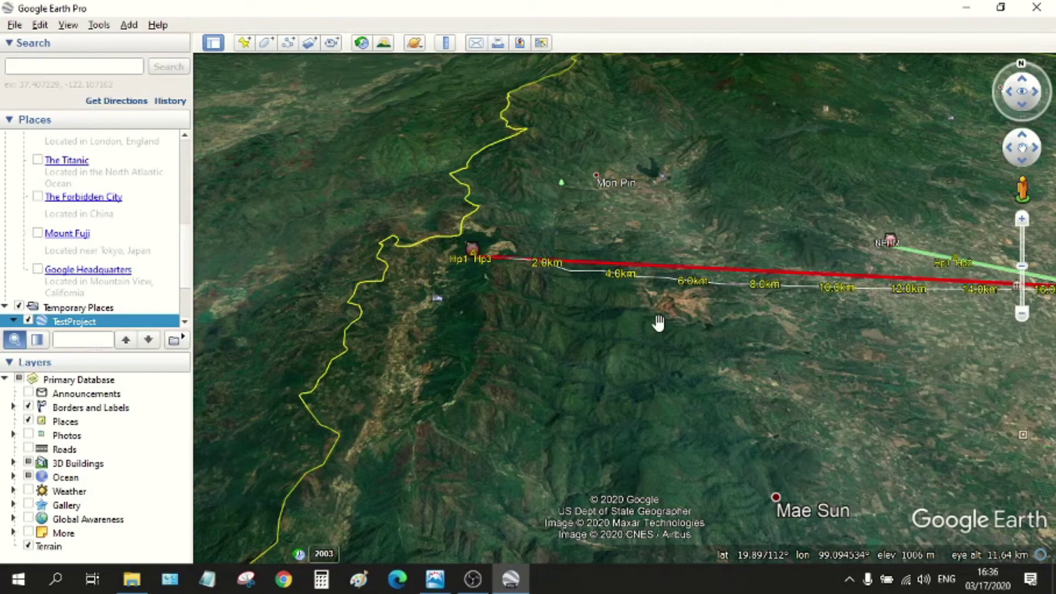
{"action": "scroll", "coordinate": [595, 322], "scroll_direction": "down", "scroll_amount": 3}
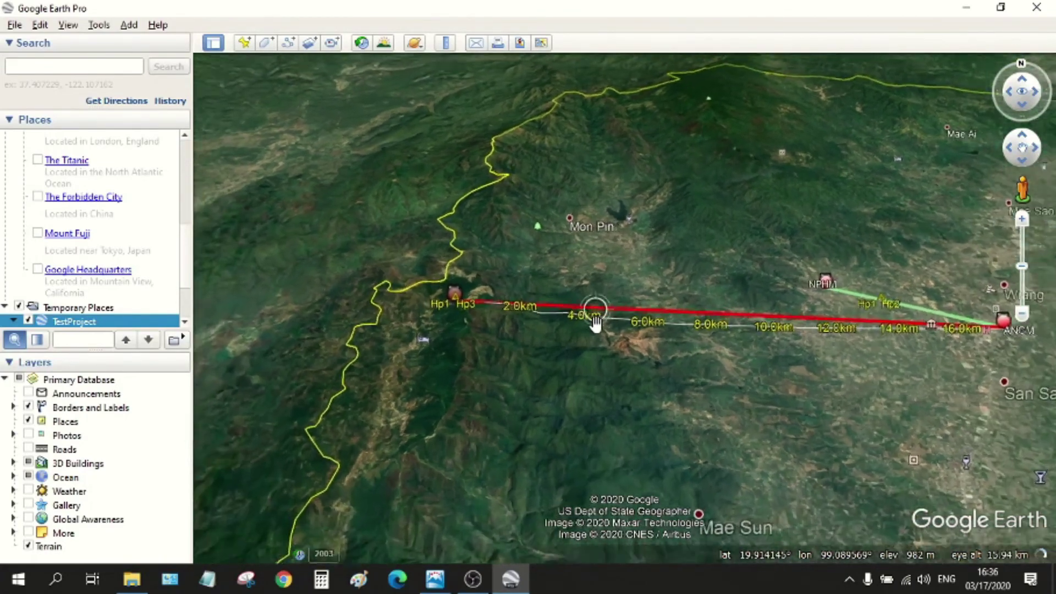
{"action": "scroll", "coordinate": [716, 262], "scroll_direction": "up", "scroll_amount": 2}
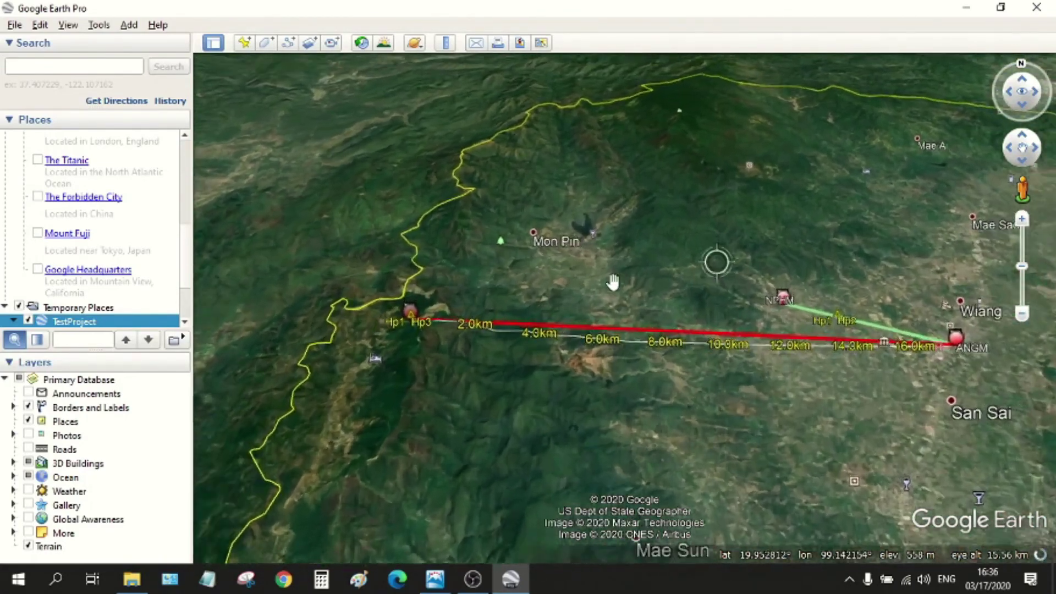
{"action": "scroll", "coordinate": [613, 282], "scroll_direction": "up", "scroll_amount": 2}
{"action": "scroll", "coordinate": [612, 283], "scroll_direction": "down", "scroll_amount": 2}
{"action": "scroll", "coordinate": [608, 284], "scroll_direction": "up", "scroll_amount": 3}
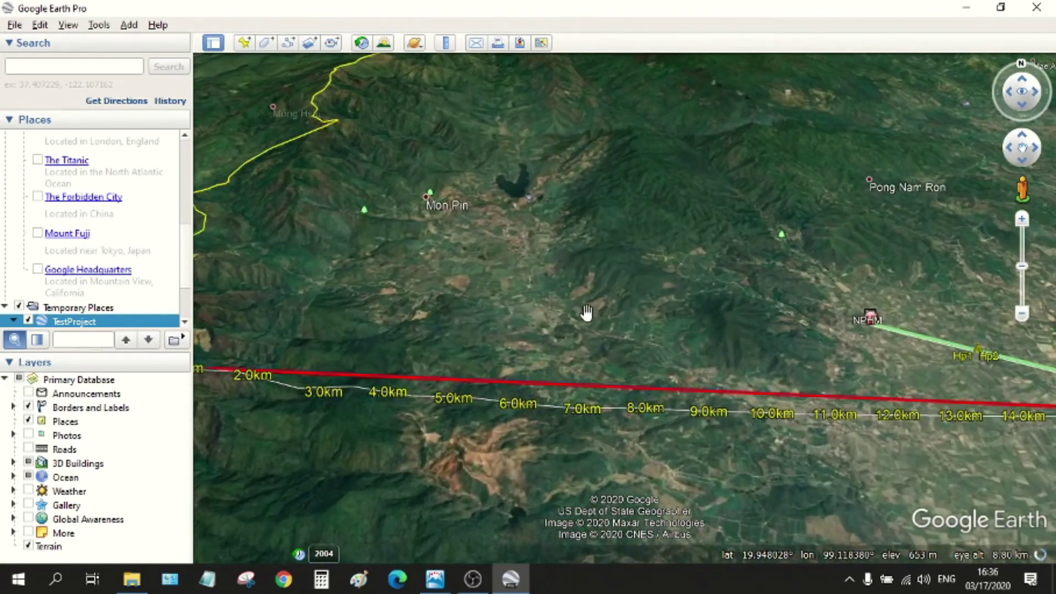
{"action": "scroll", "coordinate": [585, 300], "scroll_direction": "up", "scroll_amount": 2}
{"action": "left_click_drag", "start_coordinate": [514, 349], "coordinate": [690, 307]}
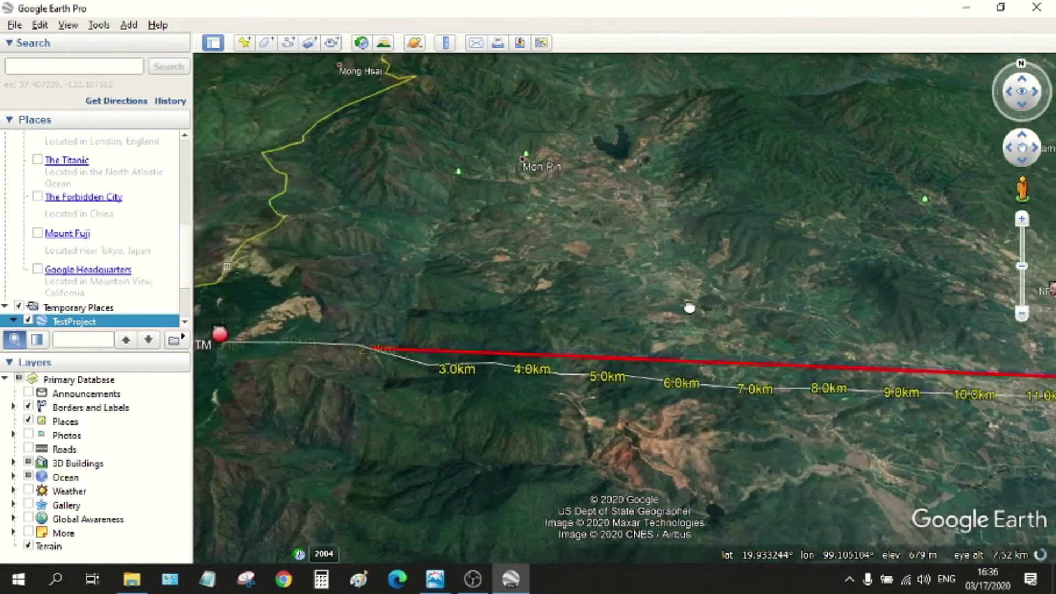
{"action": "scroll", "coordinate": [476, 332], "scroll_direction": "up", "scroll_amount": 2}
{"action": "scroll", "coordinate": [479, 332], "scroll_direction": "up", "scroll_amount": 1}
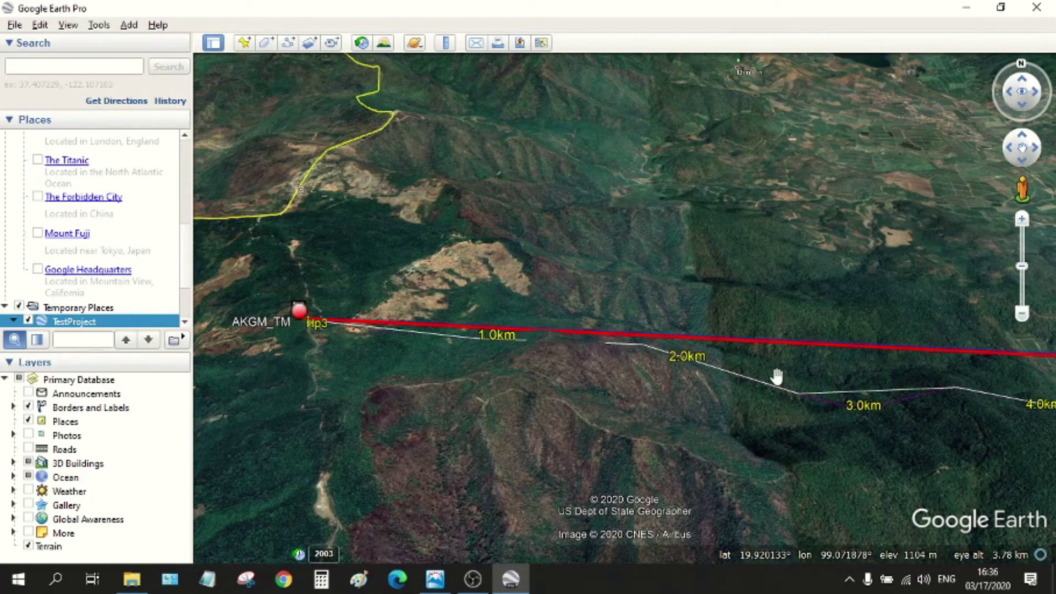
{"action": "left_click_drag", "start_coordinate": [884, 288], "coordinate": [534, 250]}
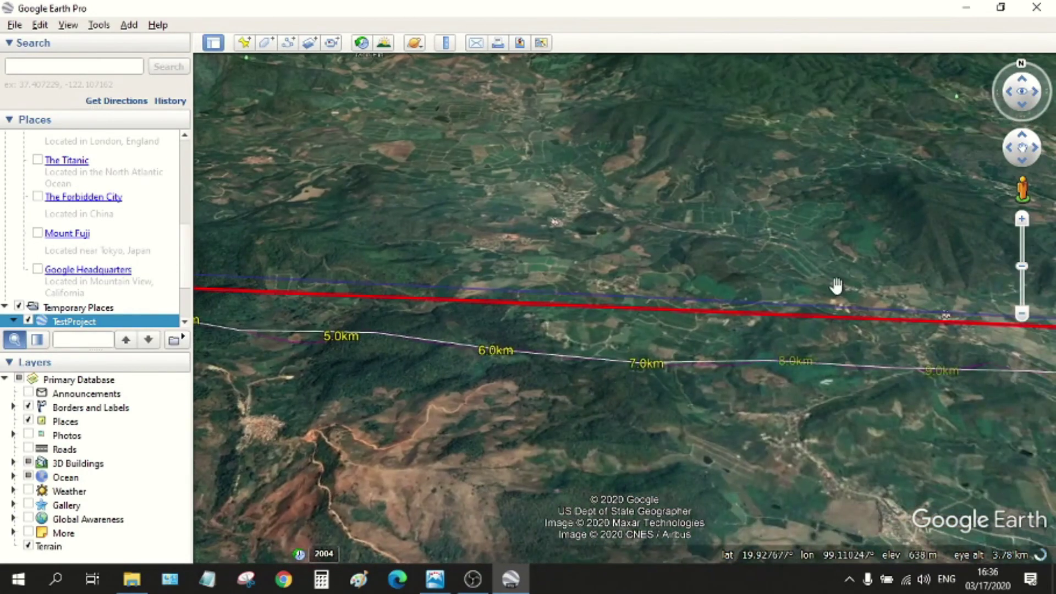
{"action": "left_click_drag", "start_coordinate": [835, 285], "coordinate": [529, 302]}
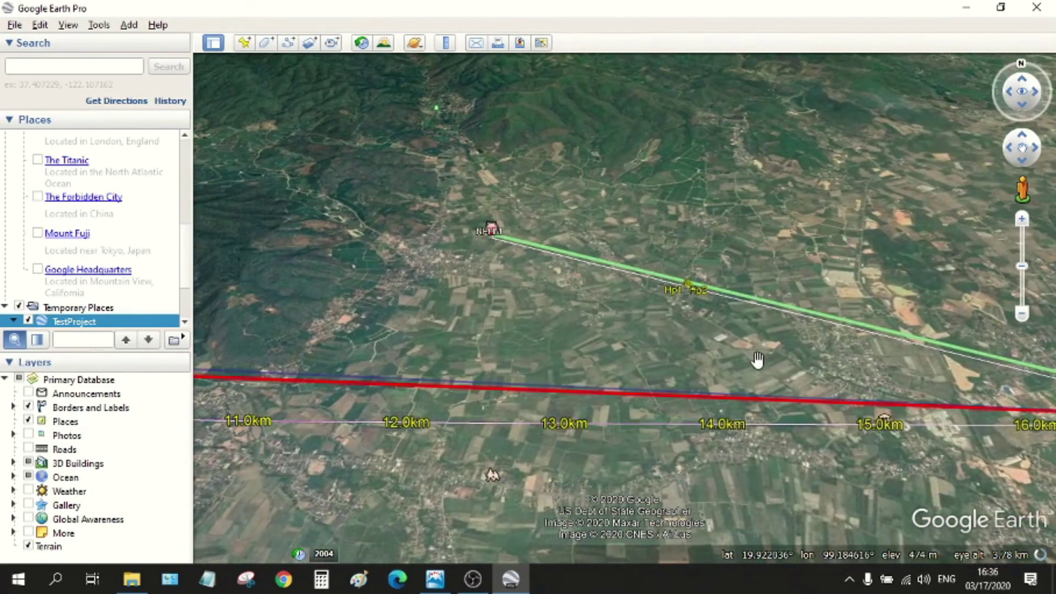
{"action": "scroll", "coordinate": [733, 334], "scroll_direction": "up", "scroll_amount": 3}
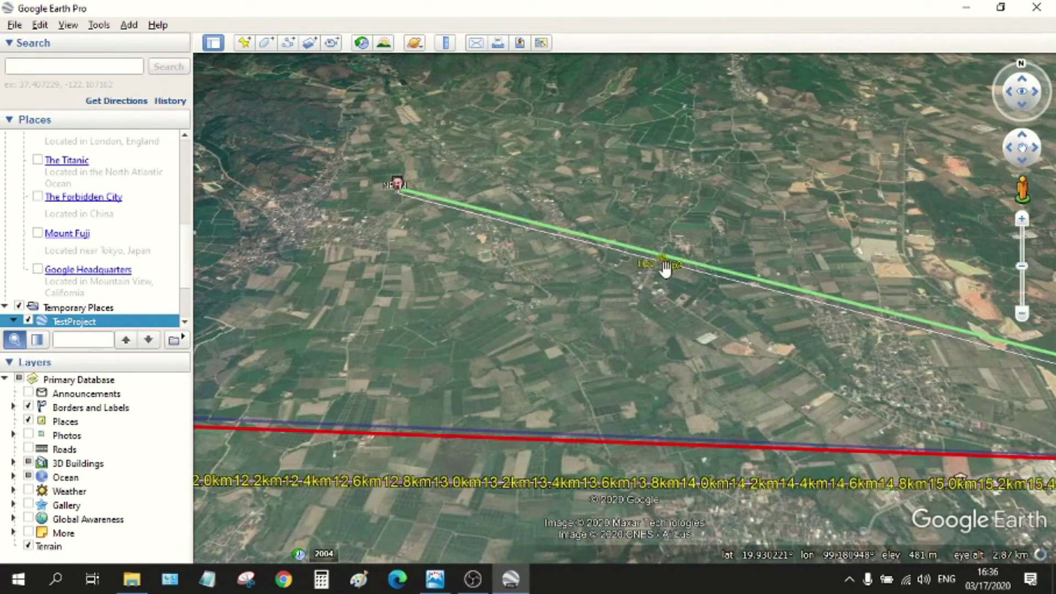
{"action": "left_click", "coordinate": [1036, 7]}
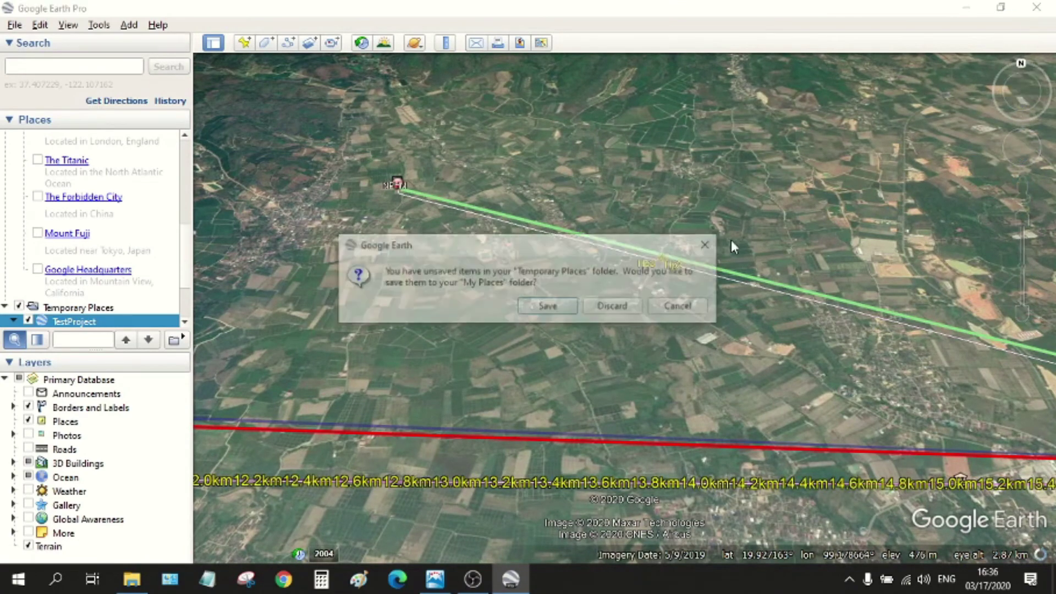
{"action": "left_click", "coordinate": [617, 309]}
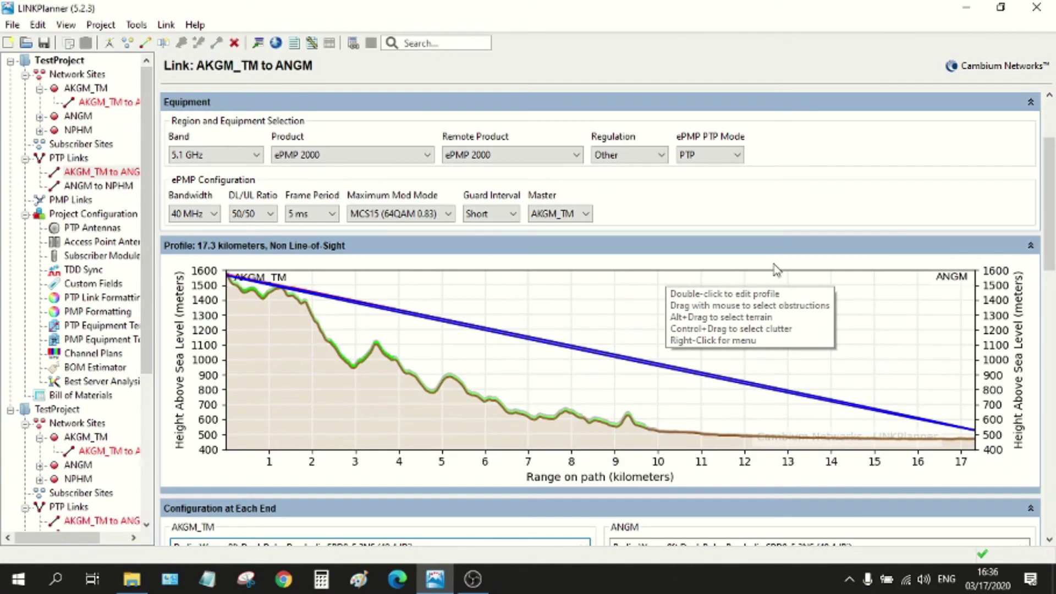
{"action": "left_click_drag", "start_coordinate": [1053, 217], "coordinate": [1054, 178]}
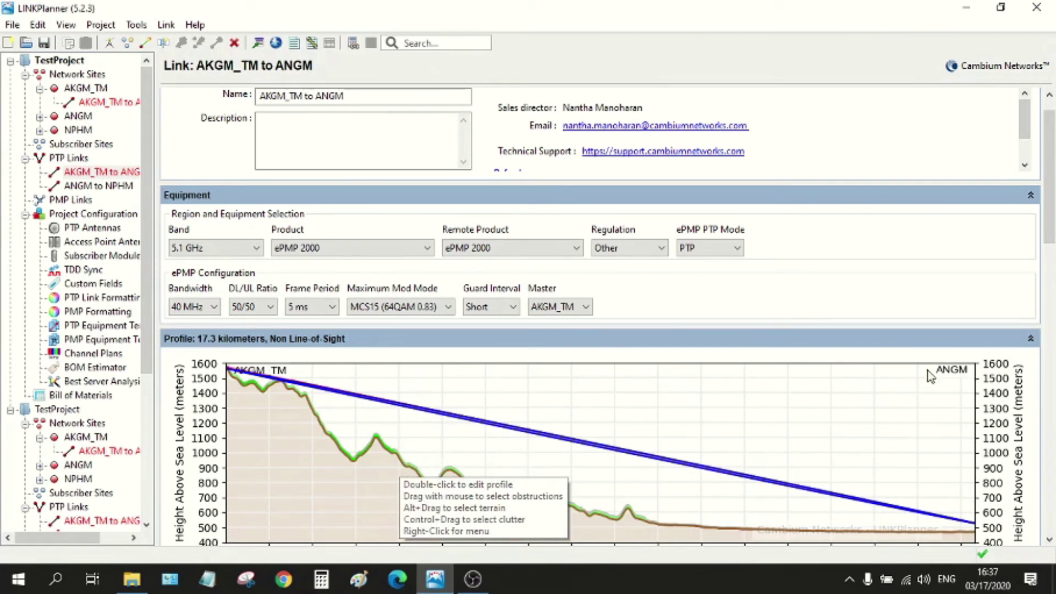
{"action": "scroll", "coordinate": [280, 334], "scroll_direction": "down", "scroll_amount": 2}
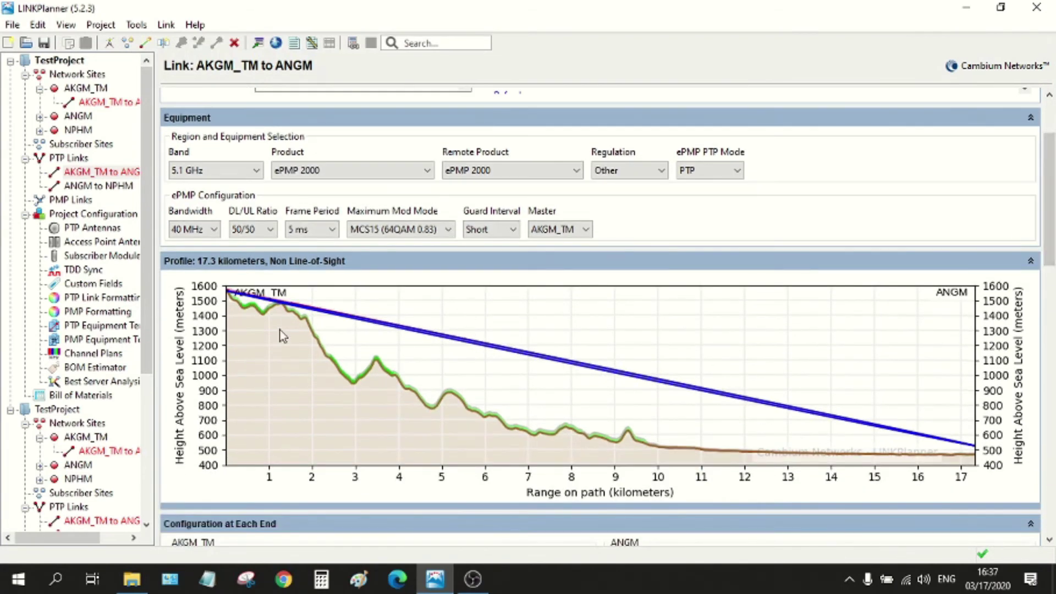
{"action": "double_click", "coordinate": [280, 314]}
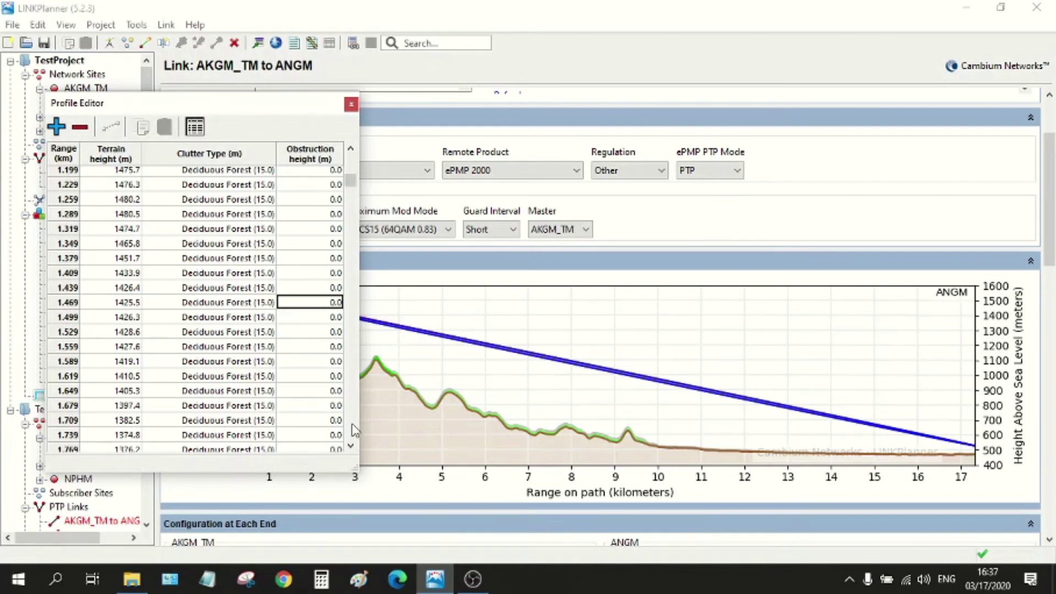
{"action": "left_click", "coordinate": [353, 106]}
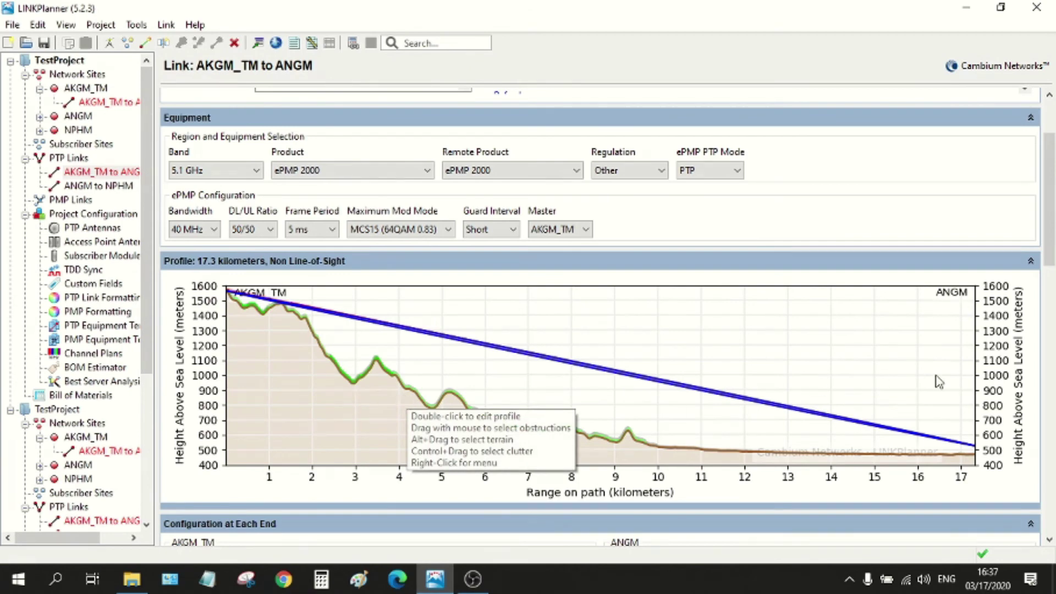
{"action": "left_click_drag", "start_coordinate": [1050, 233], "coordinate": [1053, 310]}
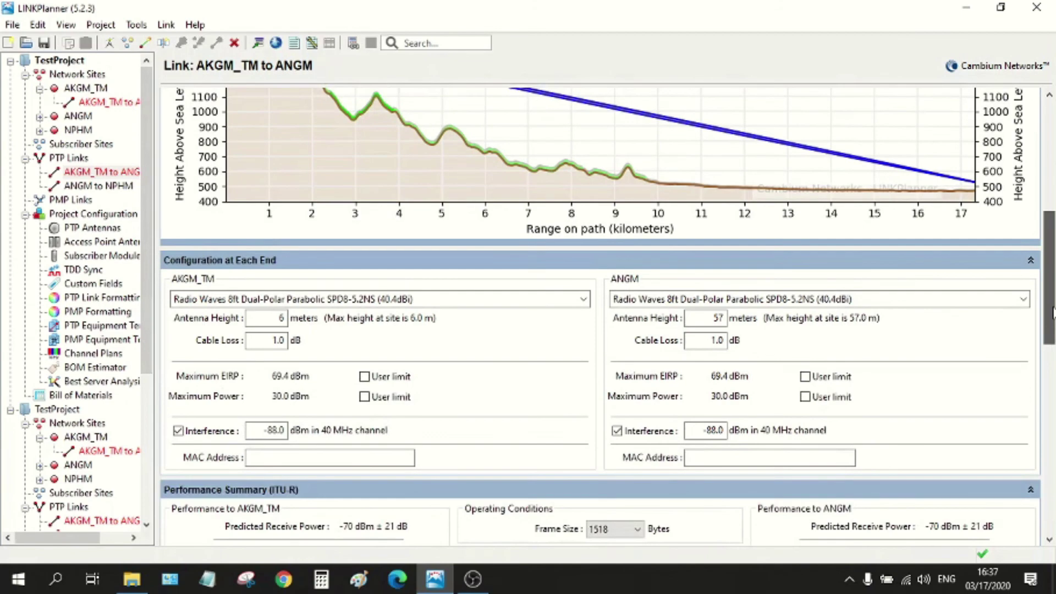
{"action": "scroll", "coordinate": [555, 323], "scroll_direction": "up", "scroll_amount": 3}
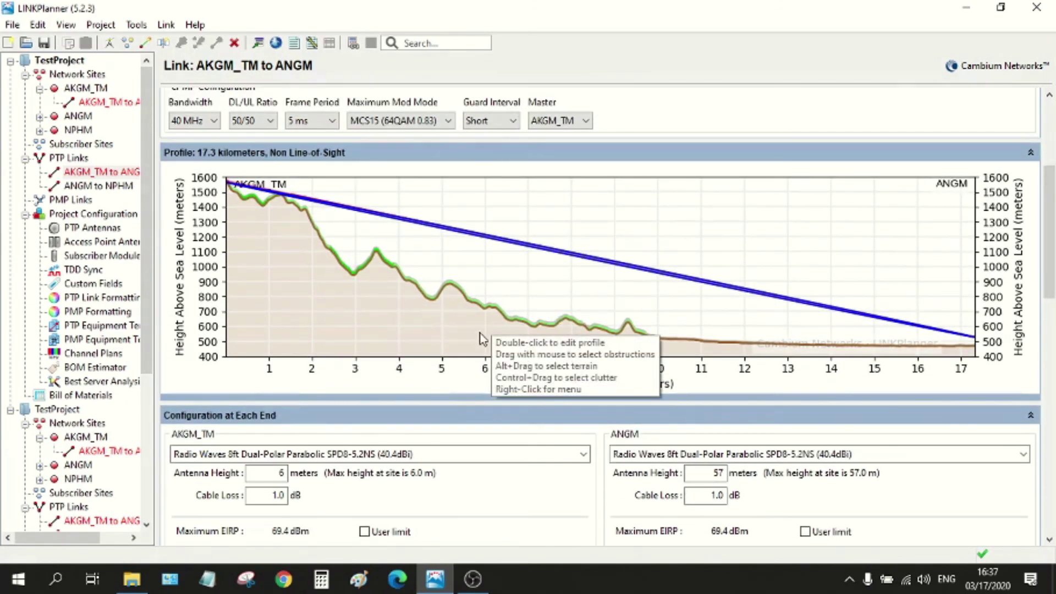
{"action": "left_click", "coordinate": [136, 25]}
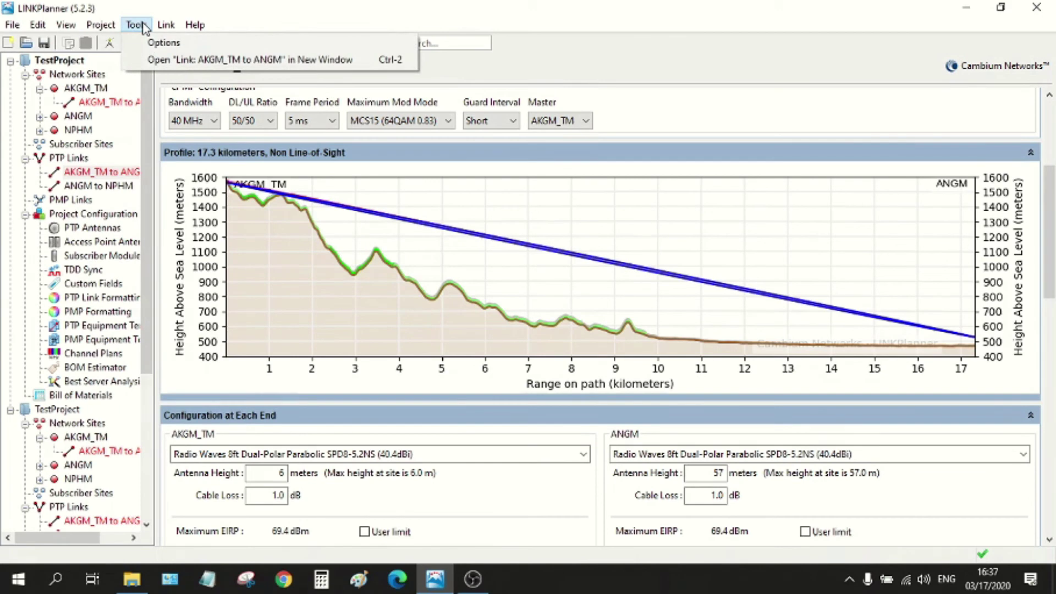
{"action": "left_click", "coordinate": [163, 43]}
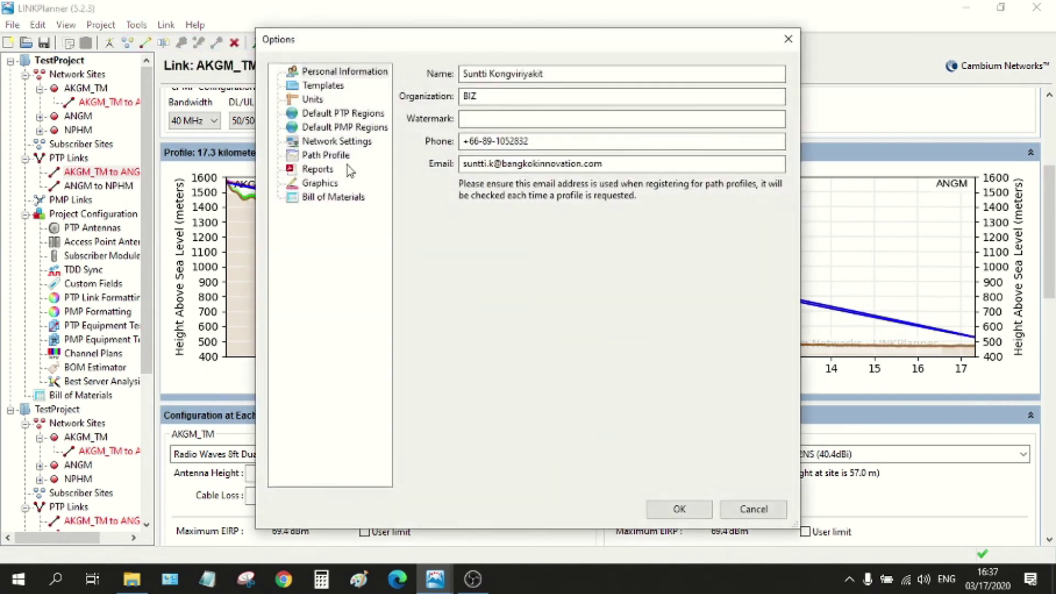
{"action": "left_click", "coordinate": [330, 157]}
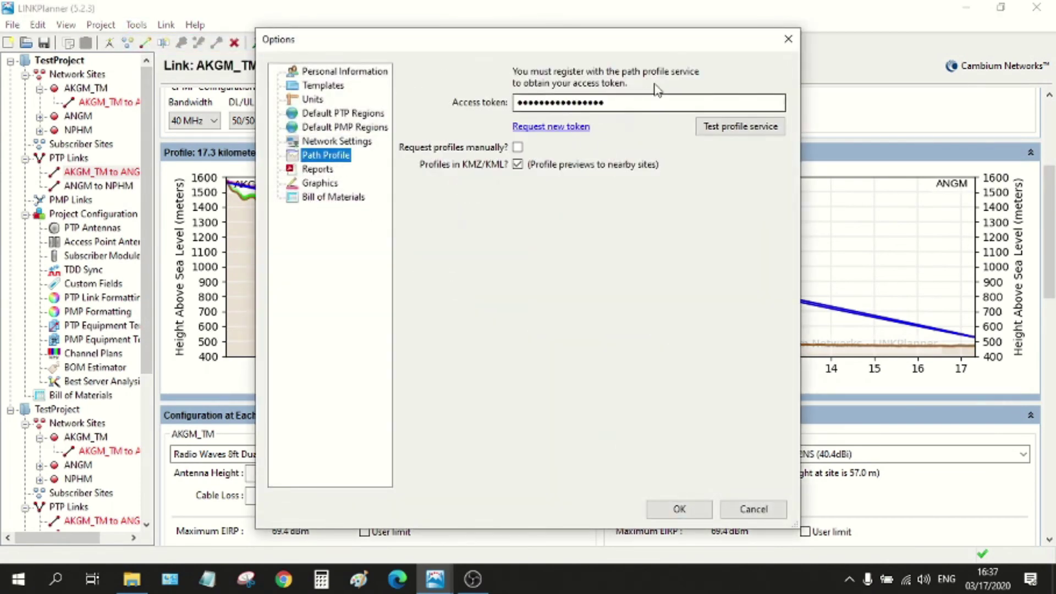
{"action": "left_click", "coordinate": [788, 38]}
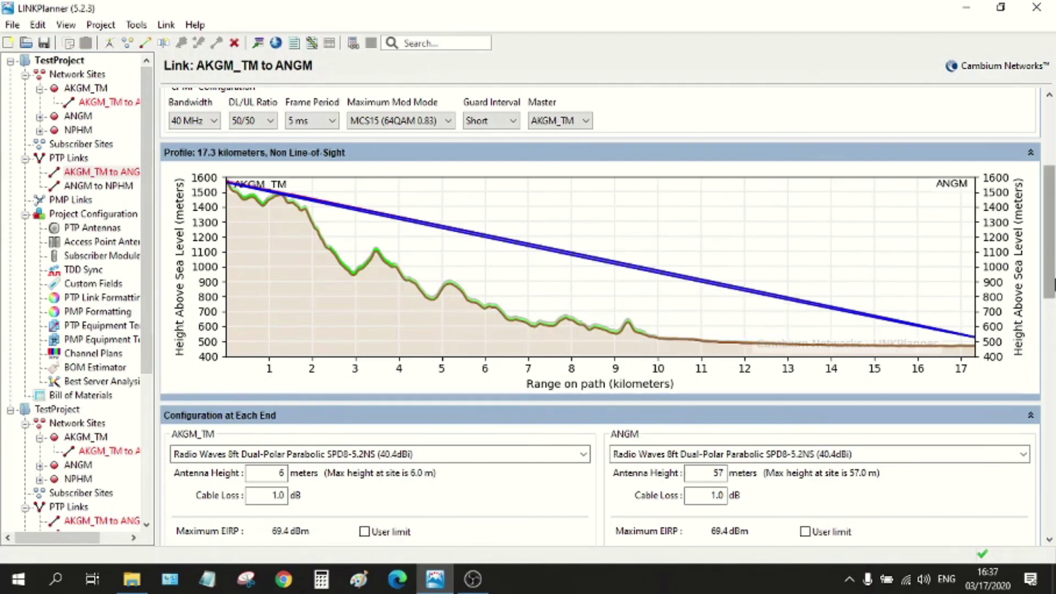
{"action": "left_click_drag", "start_coordinate": [1052, 293], "coordinate": [1052, 521]}
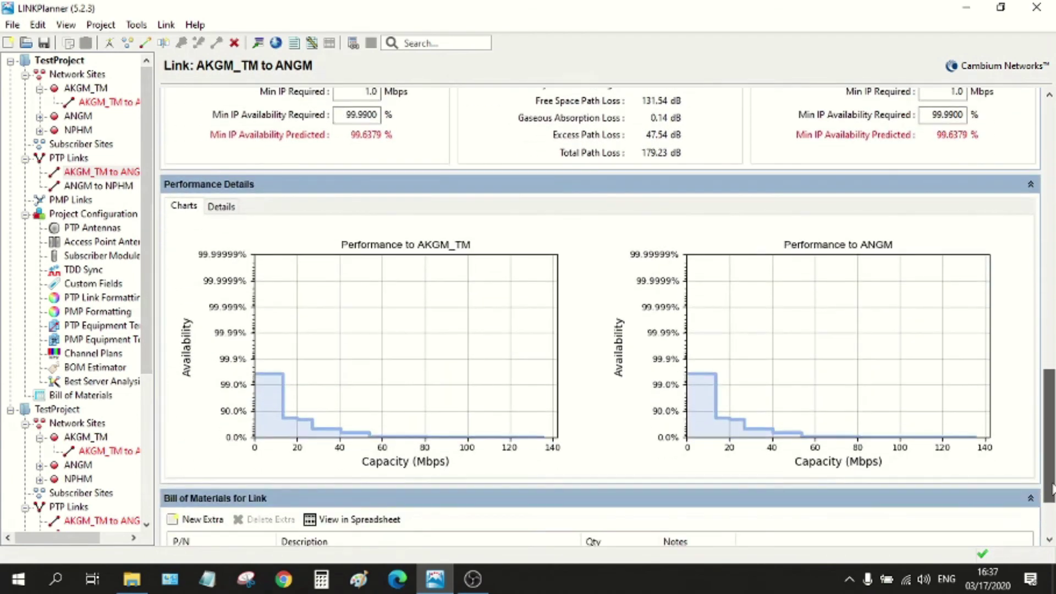
{"action": "scroll", "coordinate": [572, 185], "scroll_direction": "up", "scroll_amount": 4}
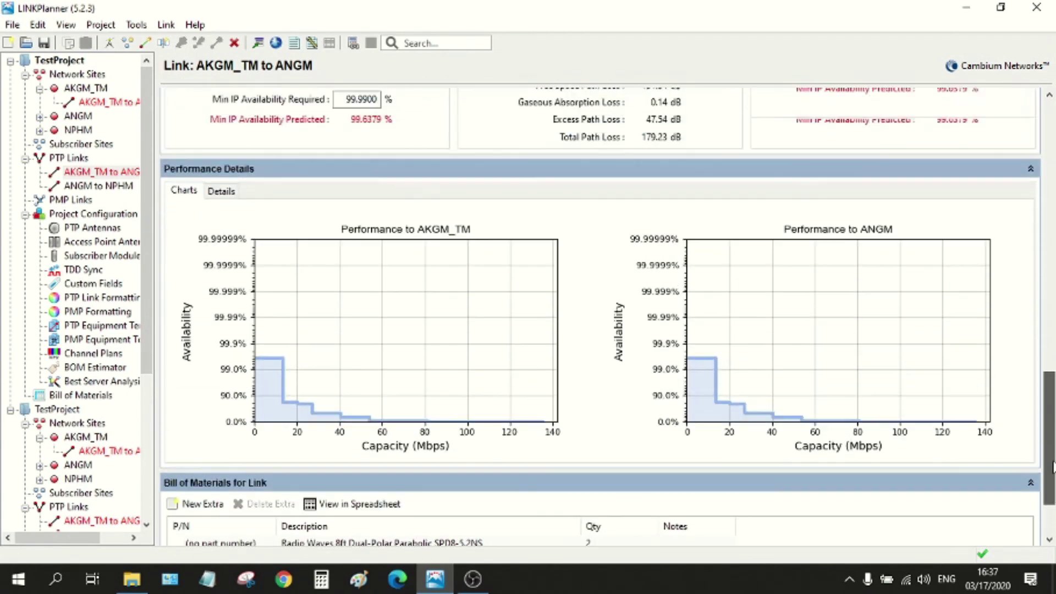
{"action": "scroll", "coordinate": [572, 185], "scroll_direction": "up", "scroll_amount": 4}
{"action": "scroll", "coordinate": [573, 185], "scroll_direction": "up", "scroll_amount": 4}
{"action": "scroll", "coordinate": [572, 185], "scroll_direction": "up", "scroll_amount": 4}
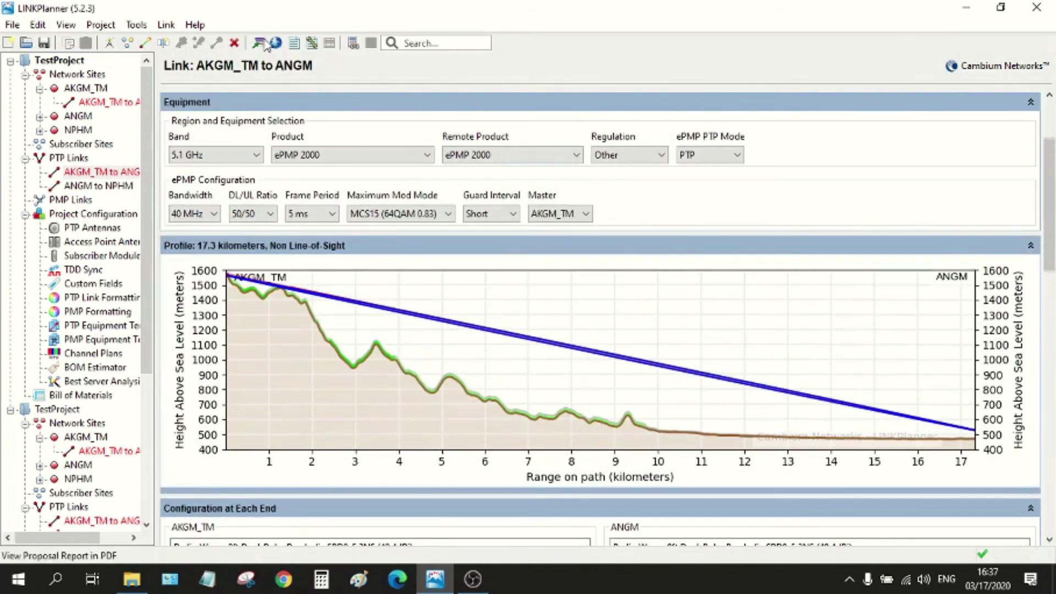
{"action": "left_click", "coordinate": [136, 26]}
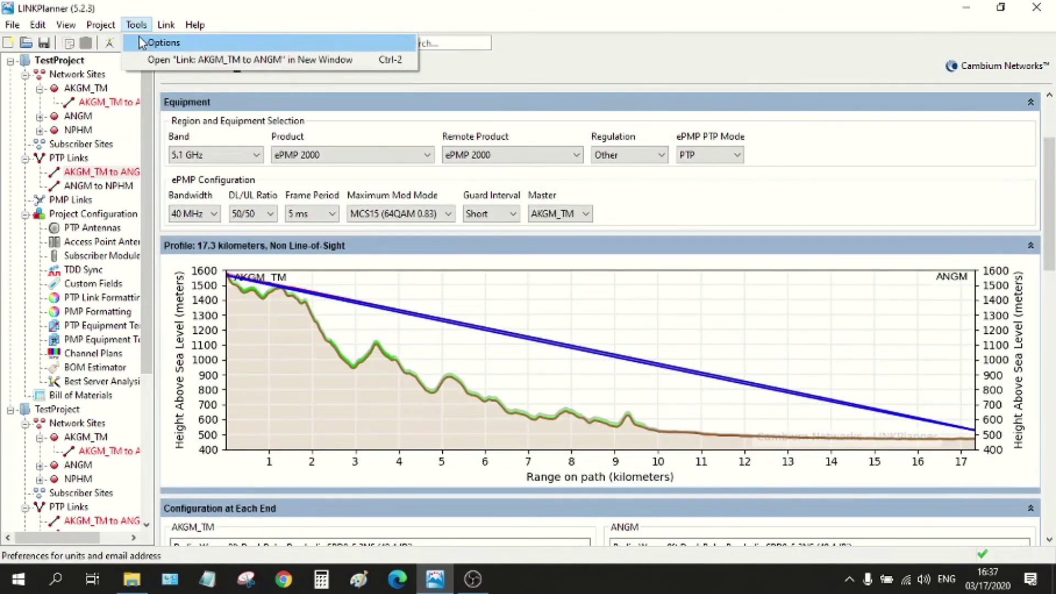
{"action": "left_click", "coordinate": [153, 44]}
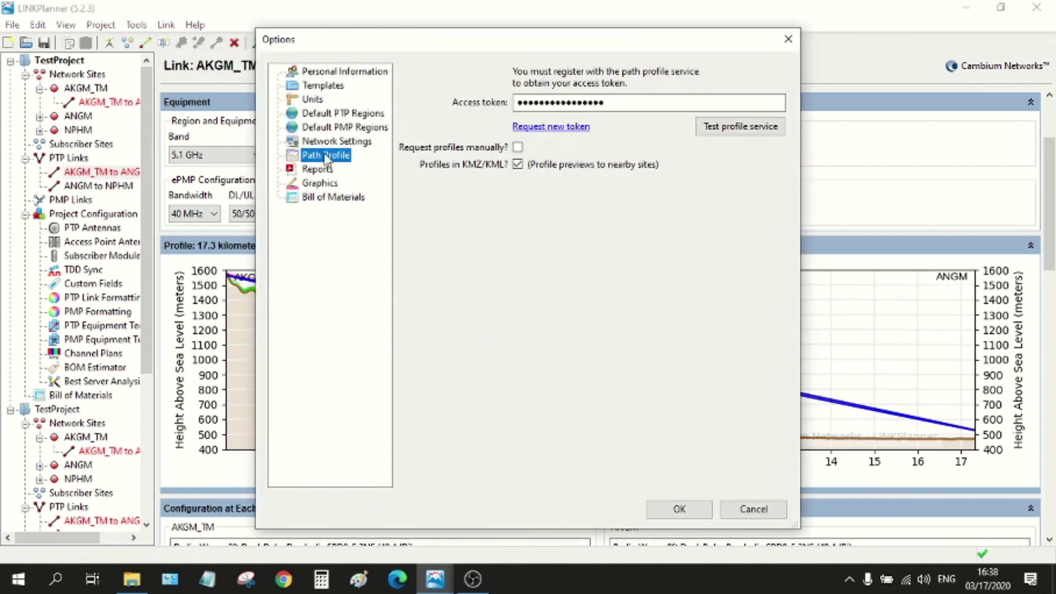
{"action": "left_click", "coordinate": [788, 39]}
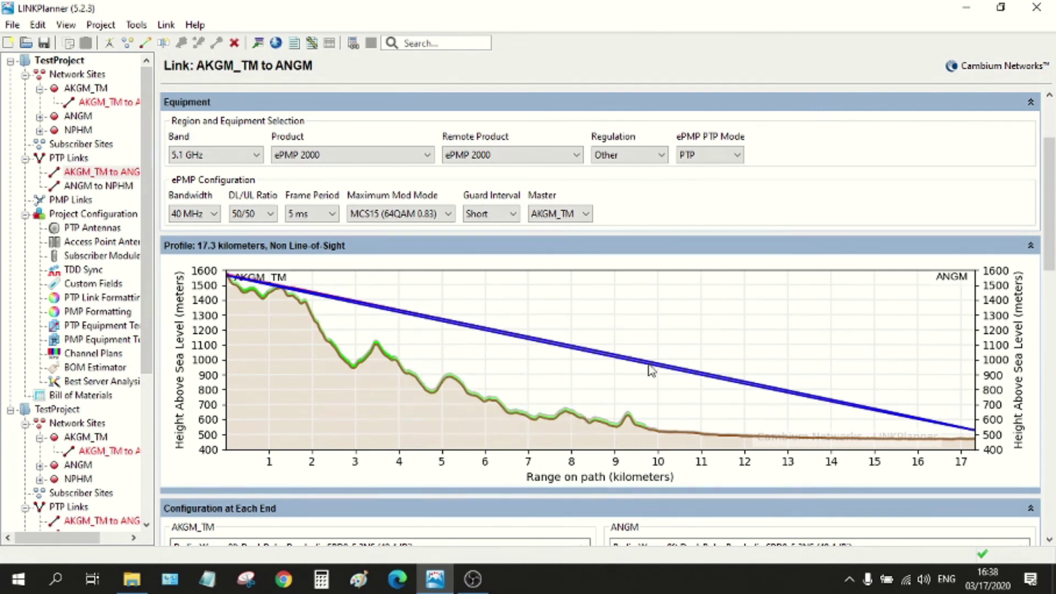
{"action": "left_click_drag", "start_coordinate": [1052, 227], "coordinate": [1052, 325]}
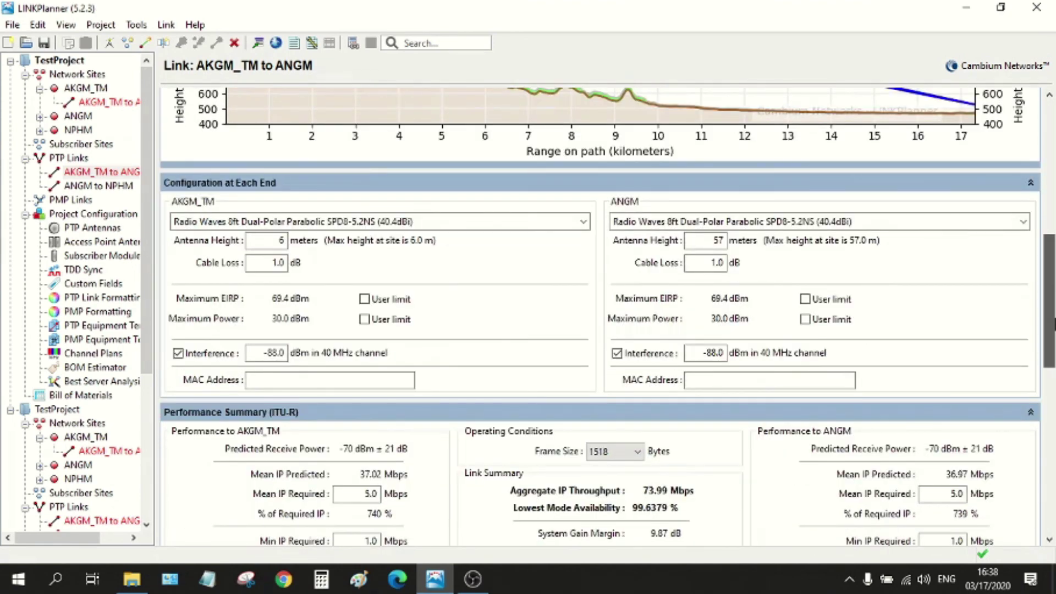
{"action": "left_click_drag", "start_coordinate": [1053, 324], "coordinate": [1052, 413]}
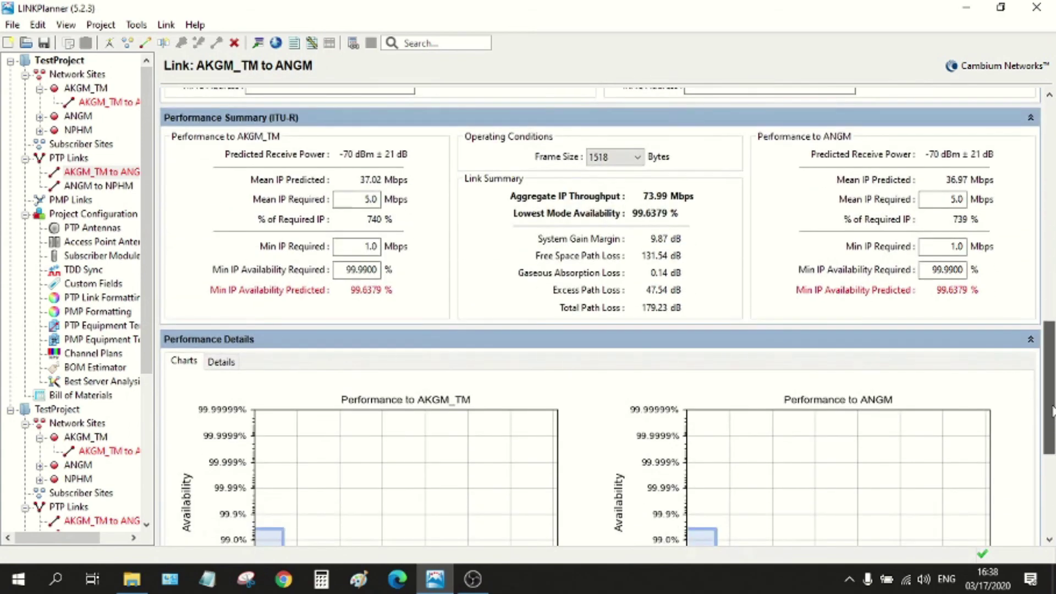